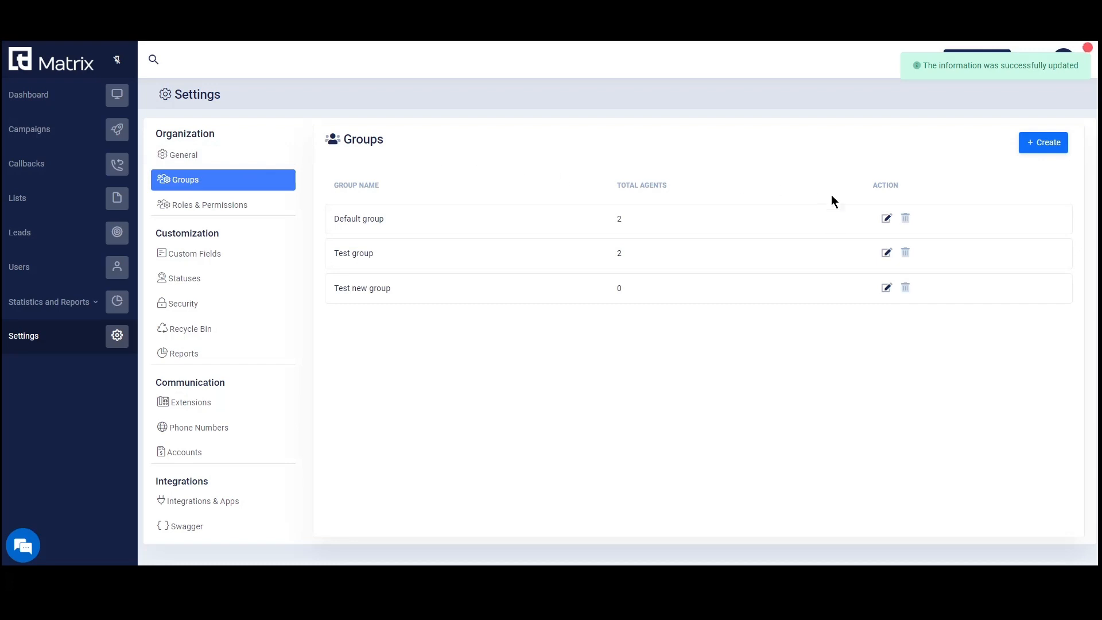
Create a group named 'New group' with agent2 and Agent3 as current agents and save it.
left_click(886, 221)
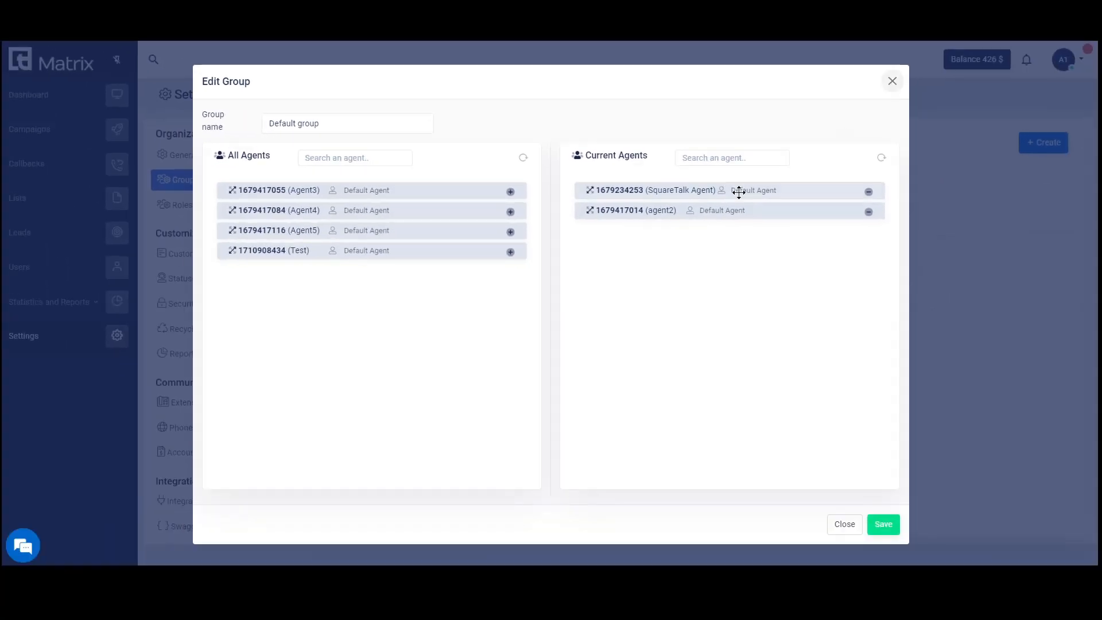
left_click(892, 81)
left_click(1043, 142)
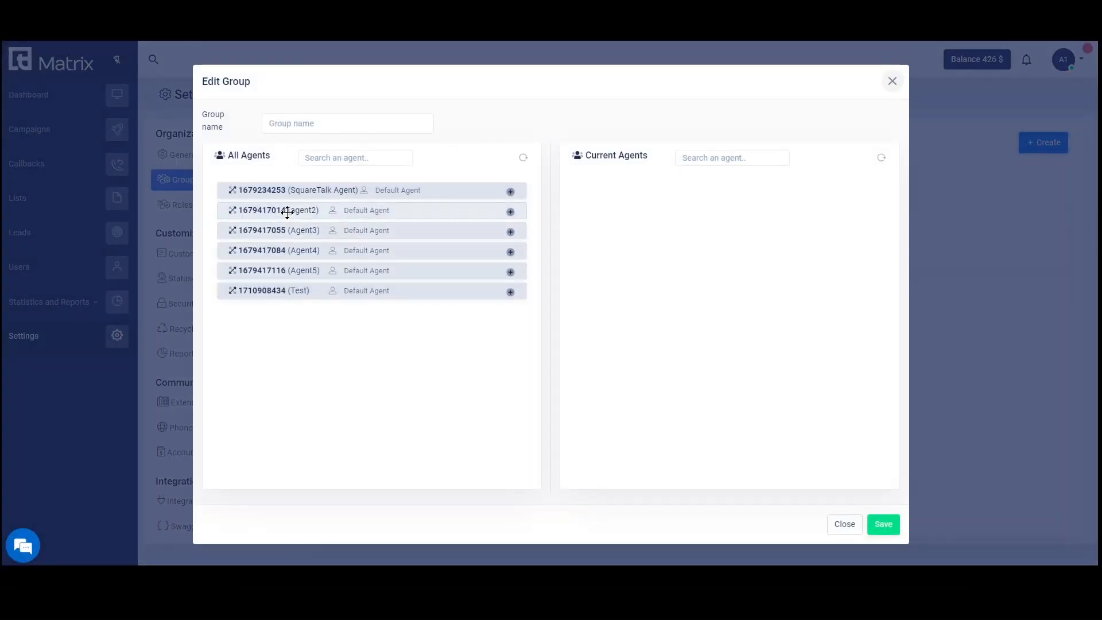
left_click_drag(286, 213, 674, 216)
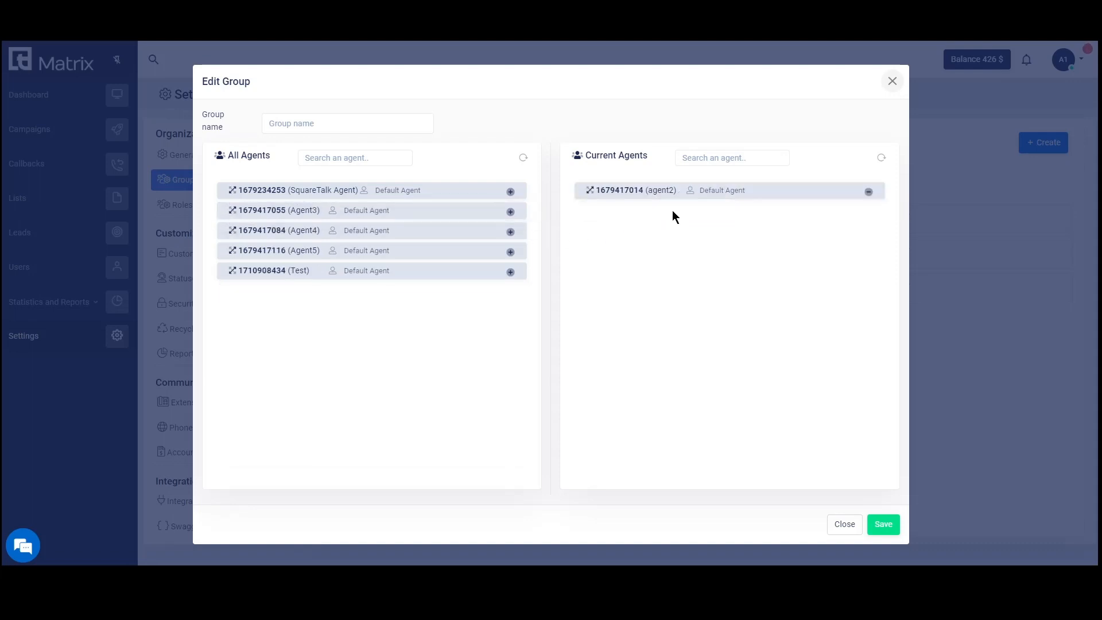
left_click_drag(339, 214, 683, 230)
type("New group")
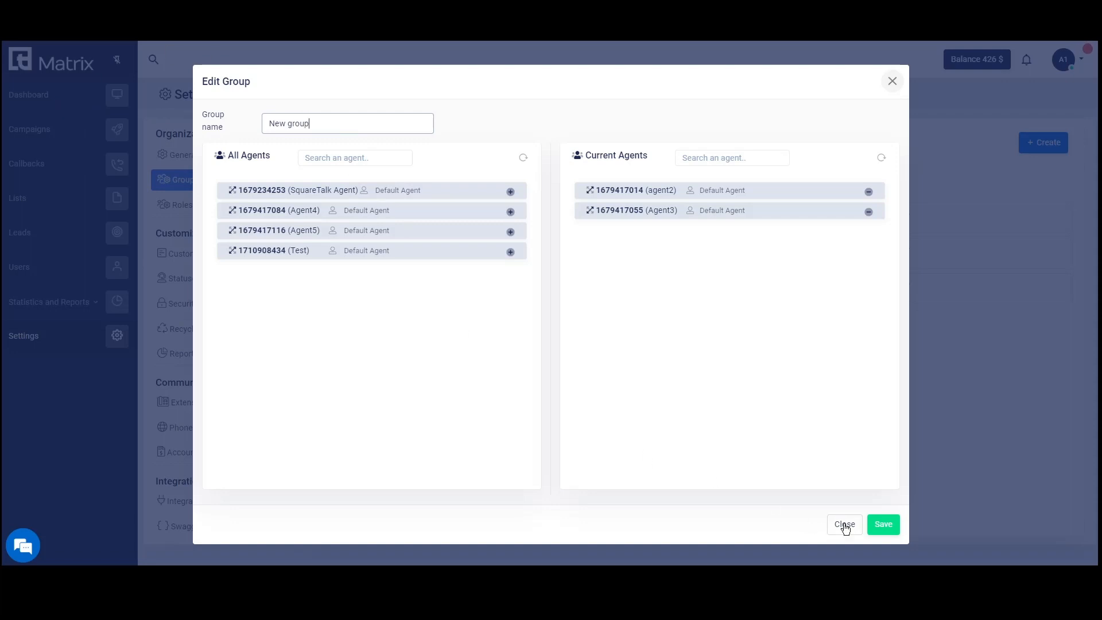
left_click(883, 524)
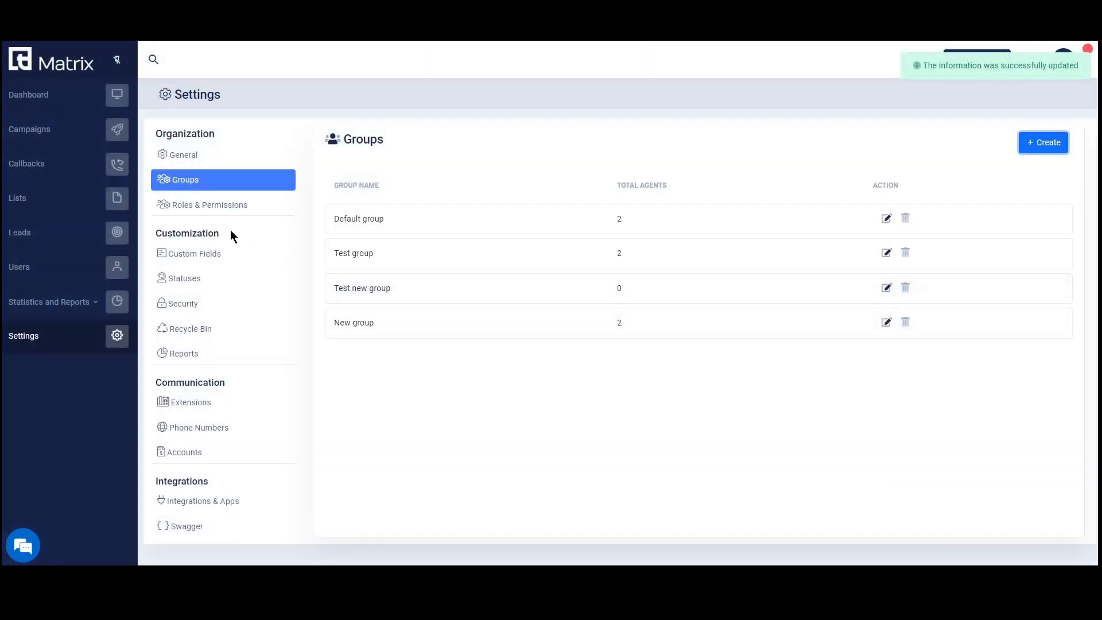
left_click(233, 207)
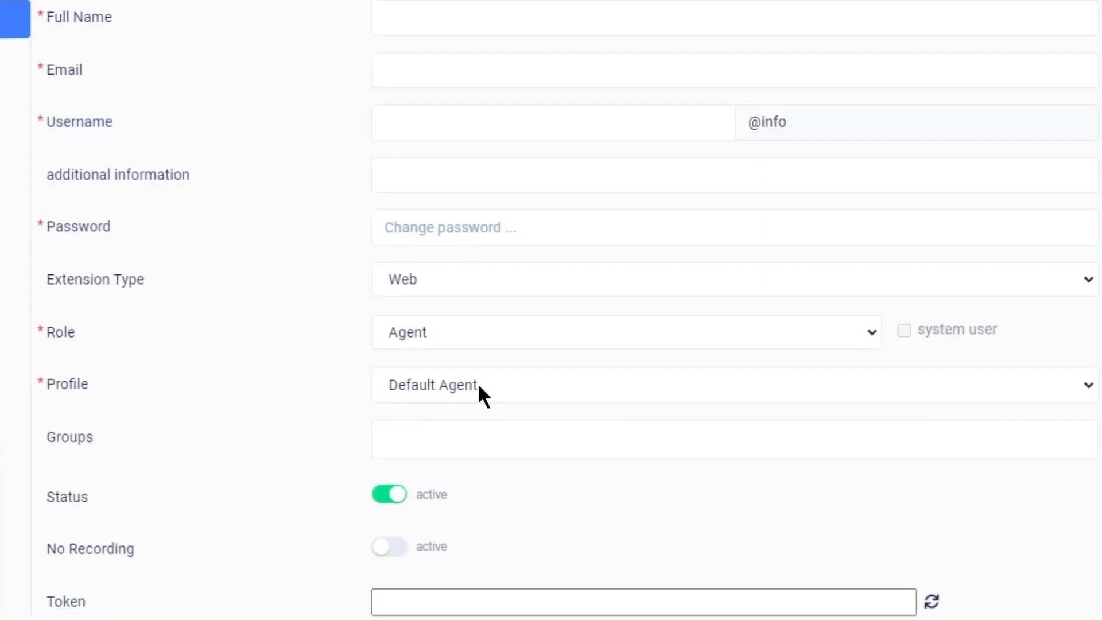
Give the new agent and Agent5 the Test profile, then save Agent5's changes.
left_click(478, 384)
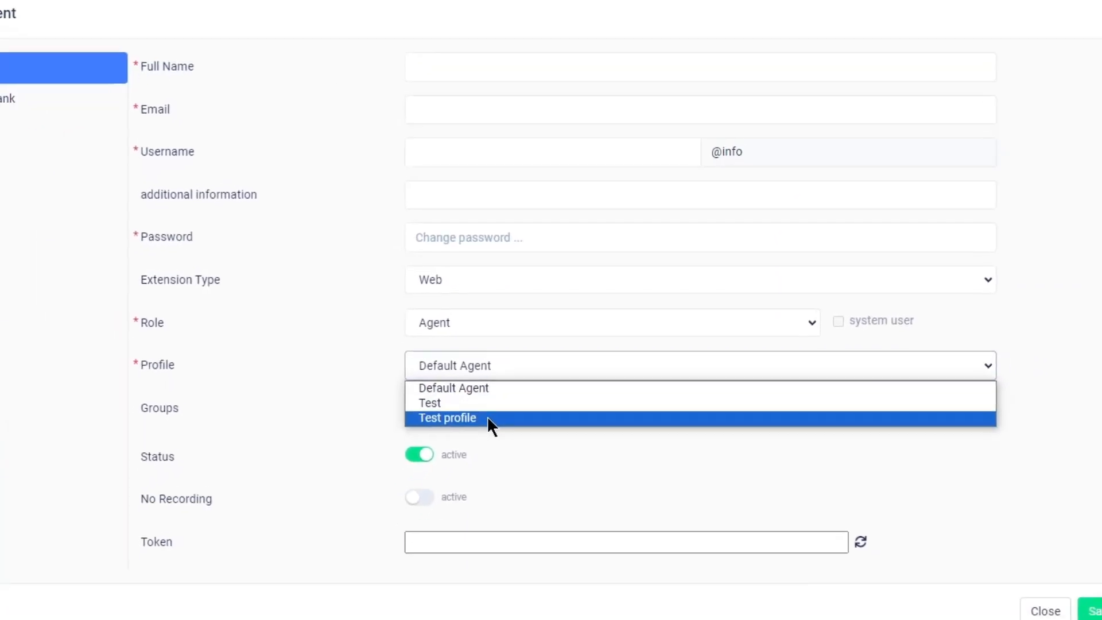
left_click(477, 450)
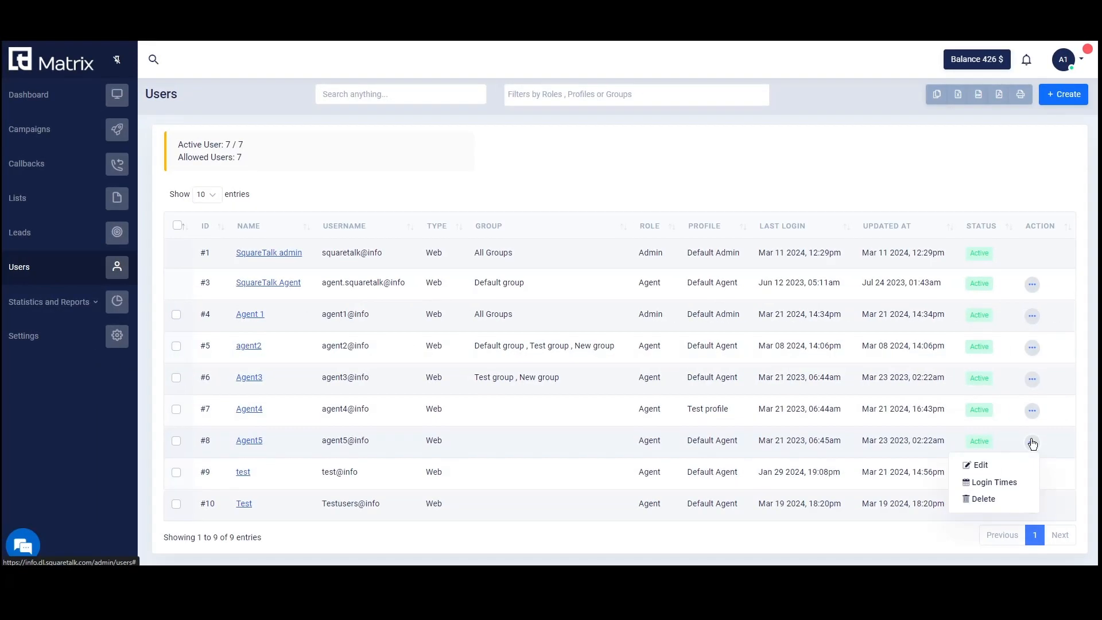
left_click(980, 465)
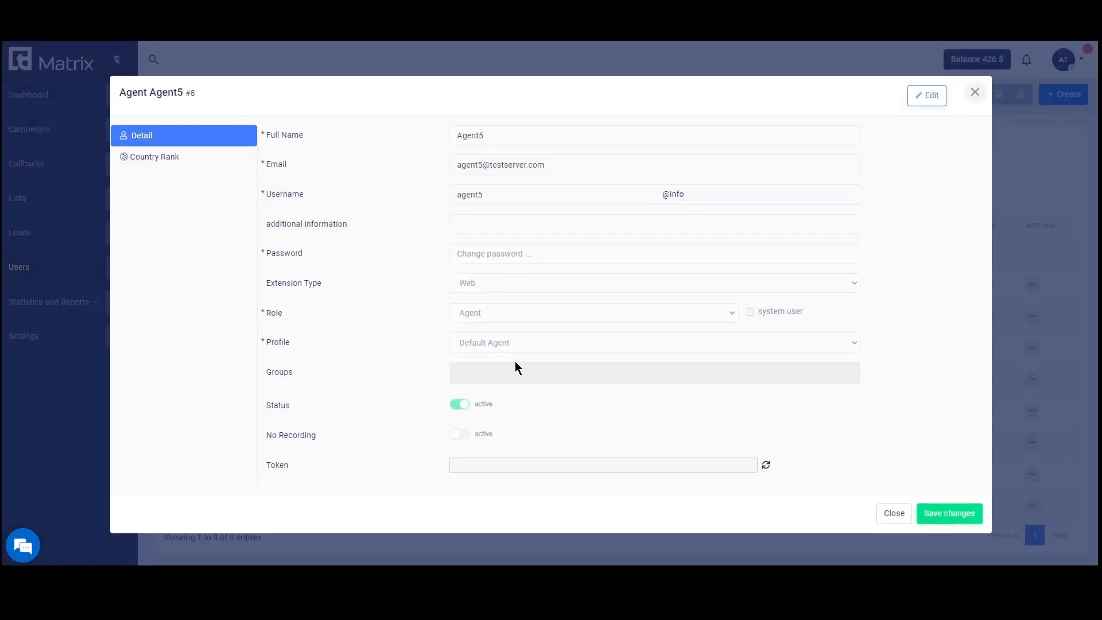
left_click(511, 340)
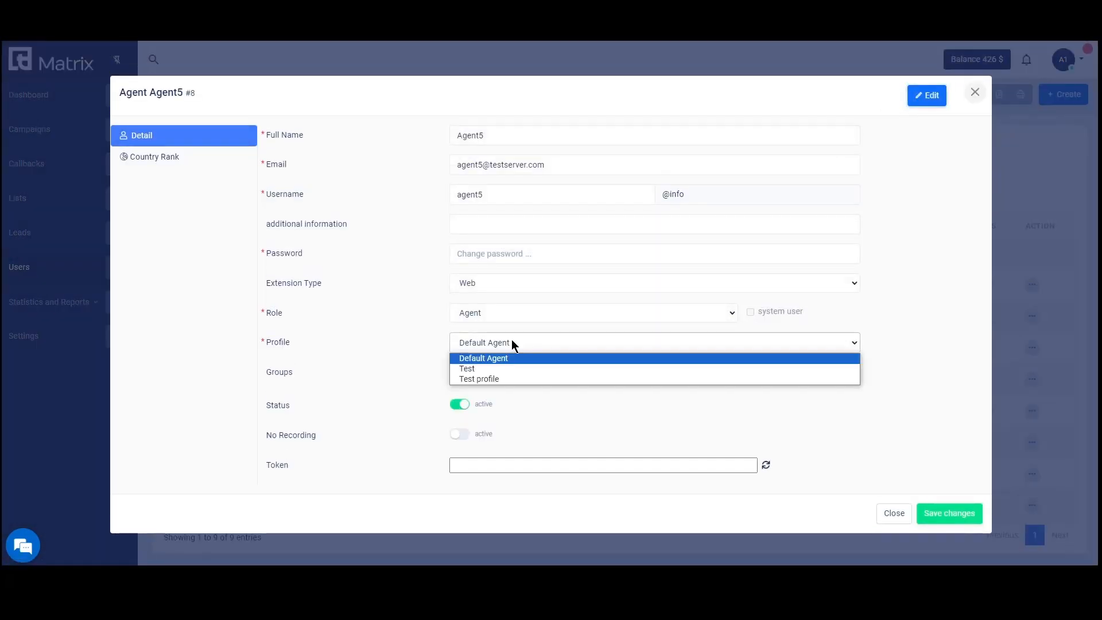
left_click(497, 379)
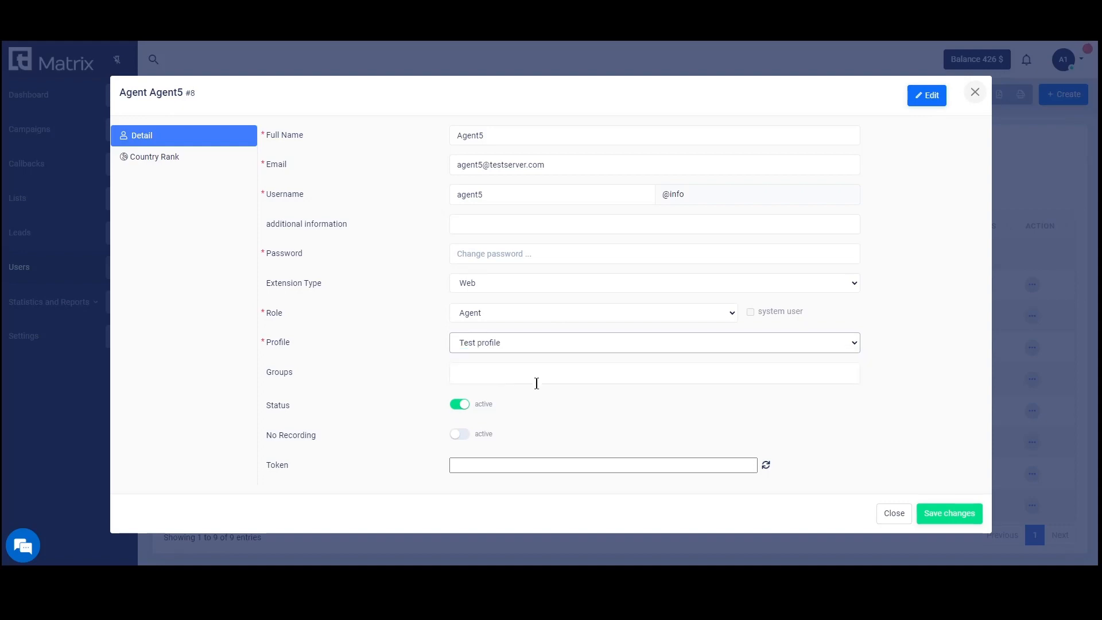
left_click(939, 510)
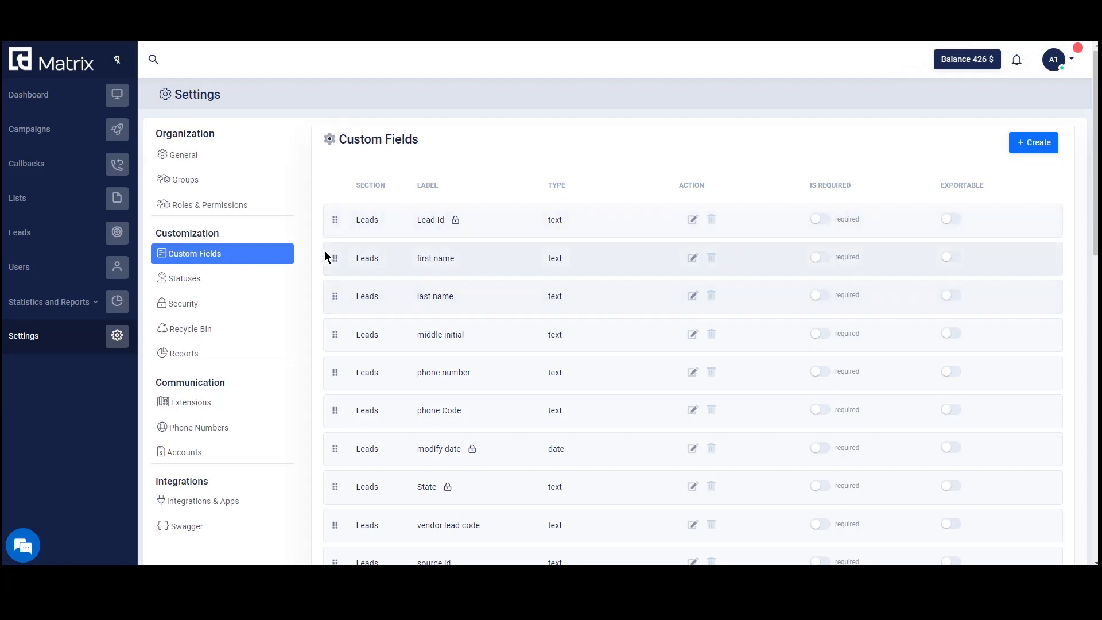
Make Lead Id required and add a PO BOX custom field of type Text area.
left_click(820, 222)
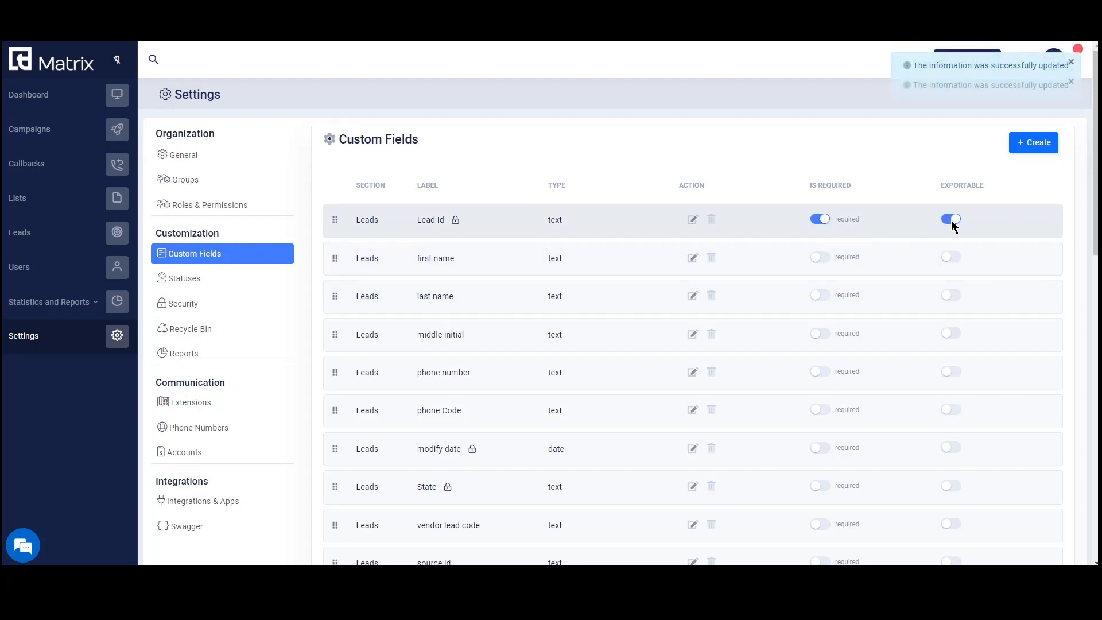
left_click(1019, 142)
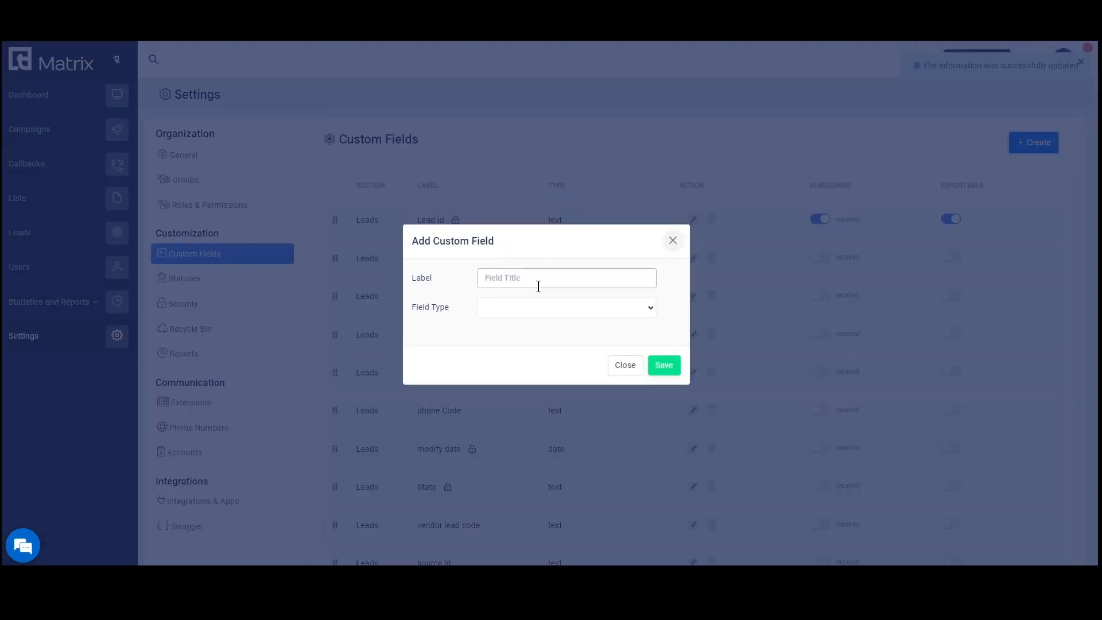
type("PO BOX")
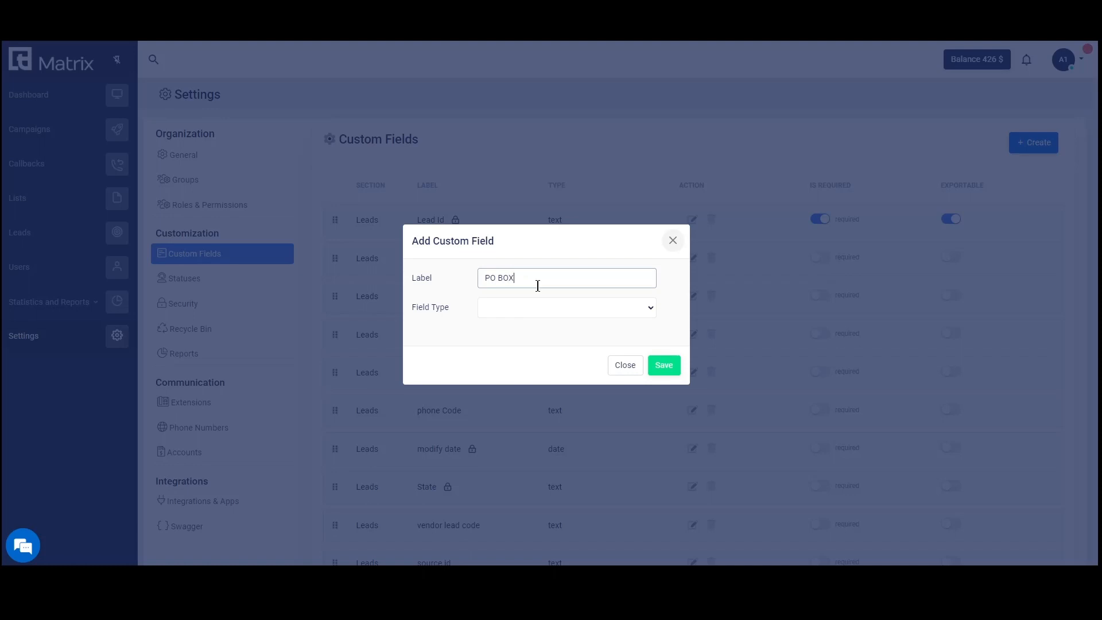
left_click(535, 309)
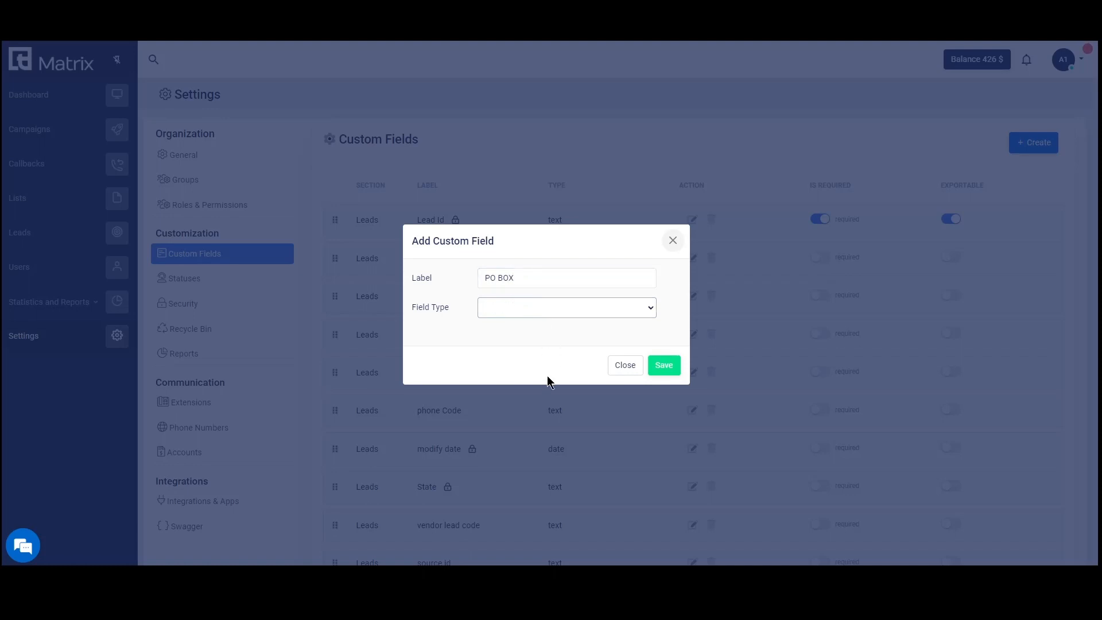
left_click(550, 309)
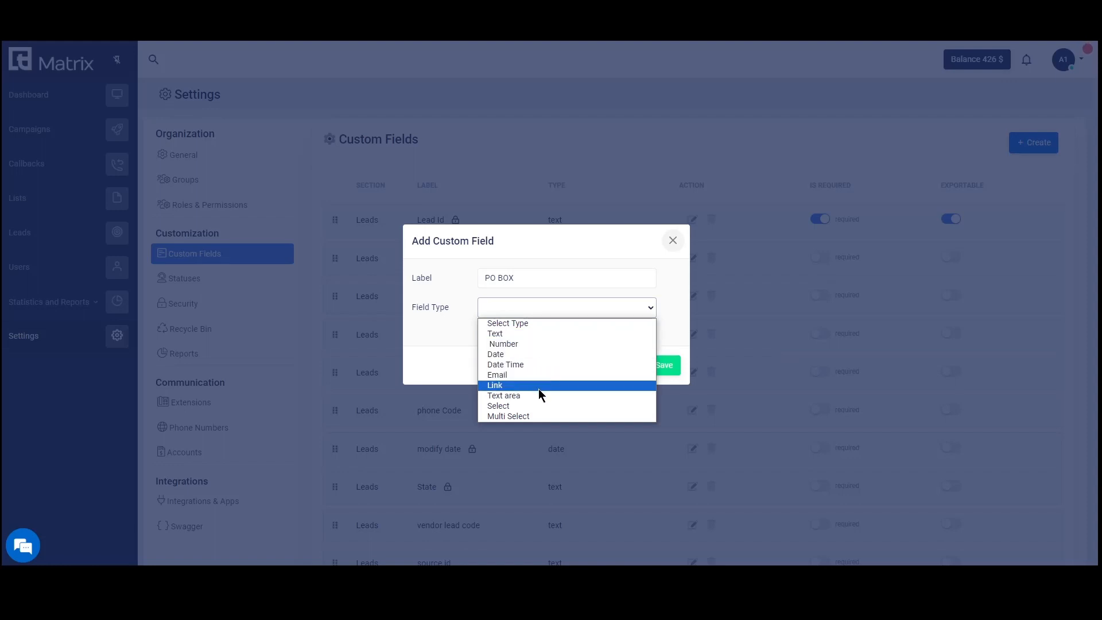
left_click(572, 344)
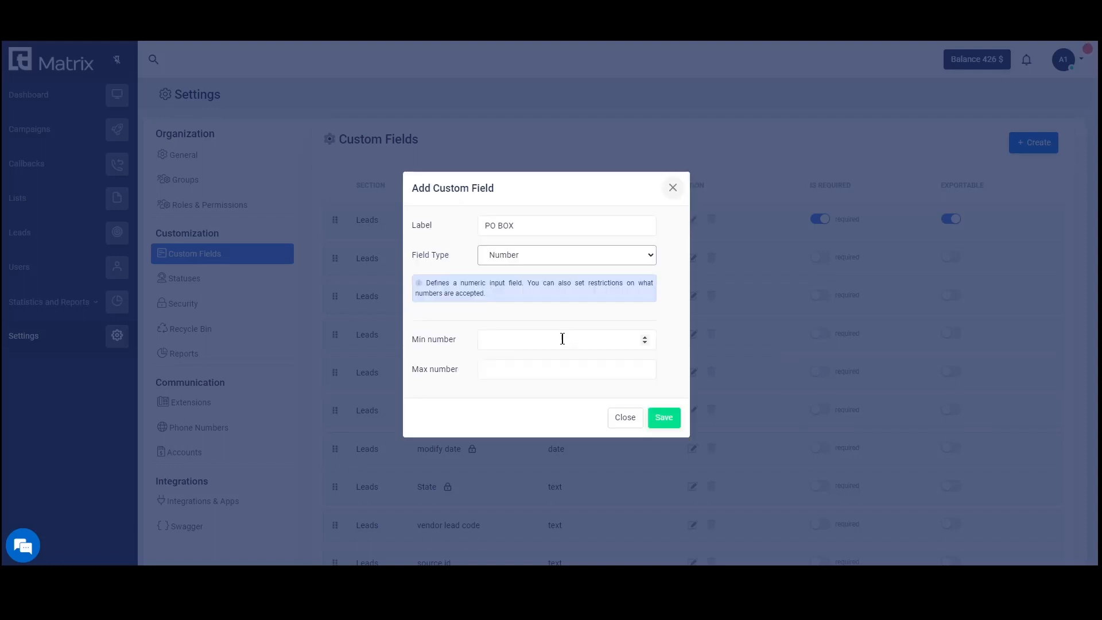
left_click(566, 255)
left_click(552, 315)
left_click(566, 259)
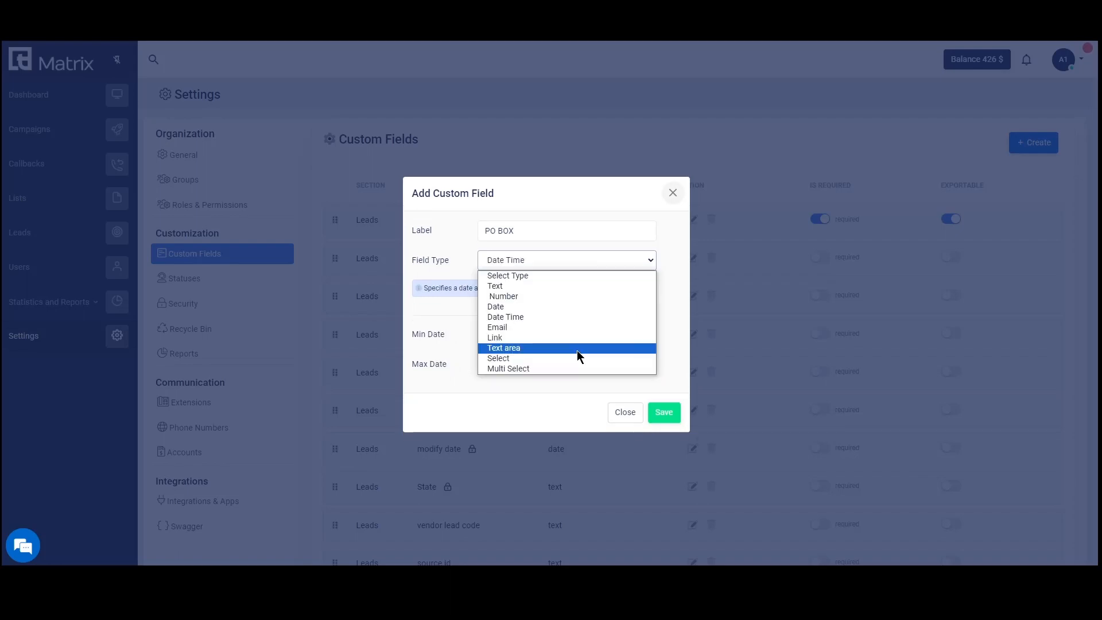
left_click(577, 351)
left_click(664, 386)
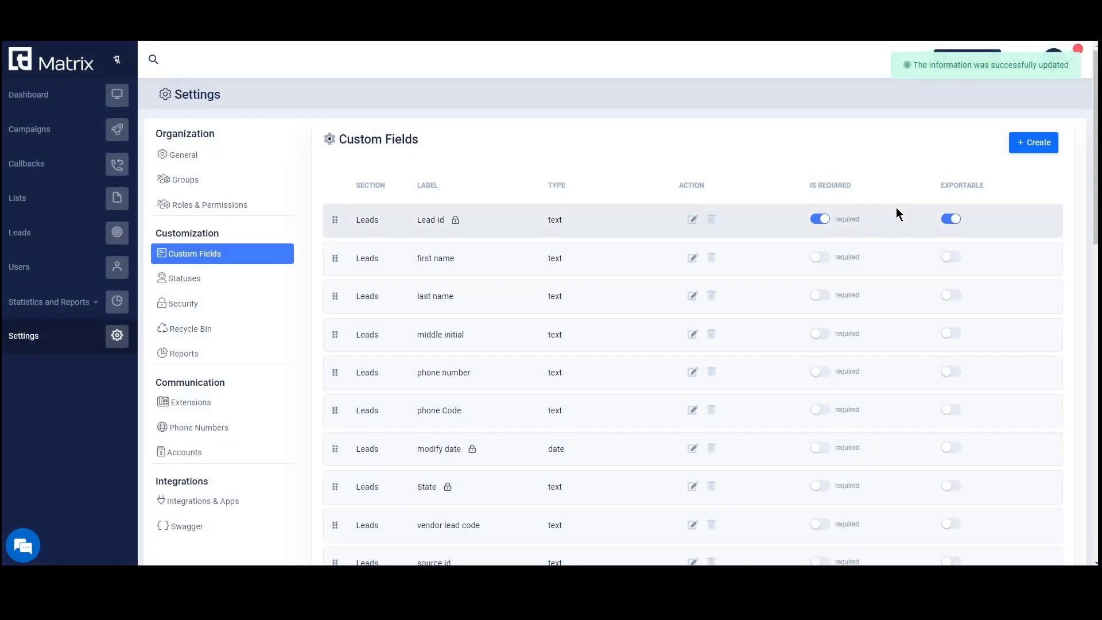
Start a new lead and enter 10 in its PO BOX field.
scroll(718, 364, "down", 10)
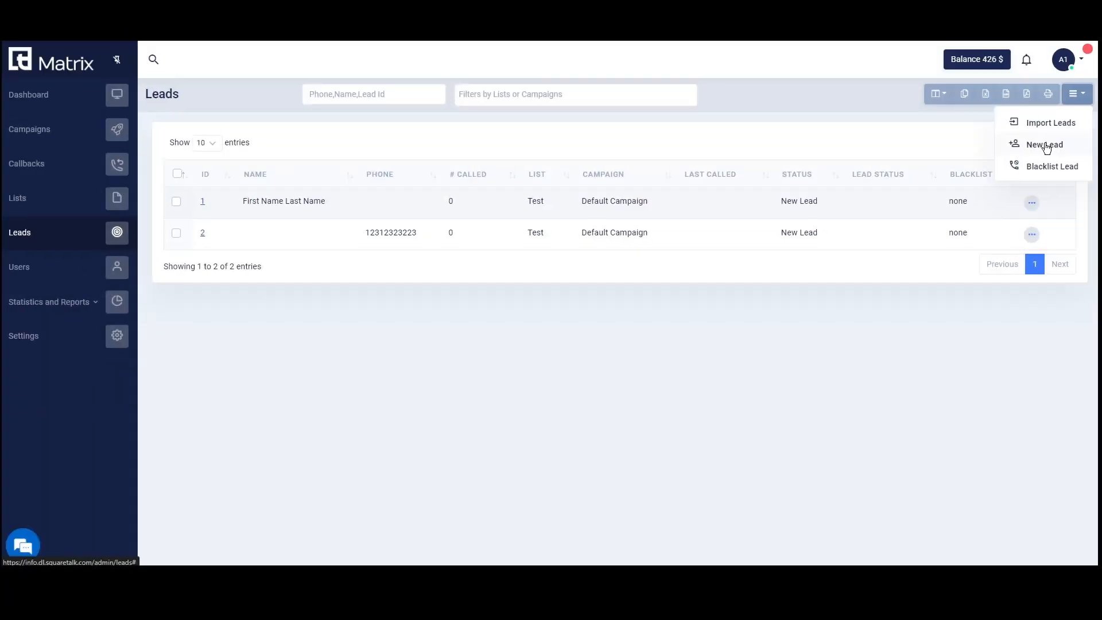
left_click(1046, 146)
scroll(723, 344, "down", 2)
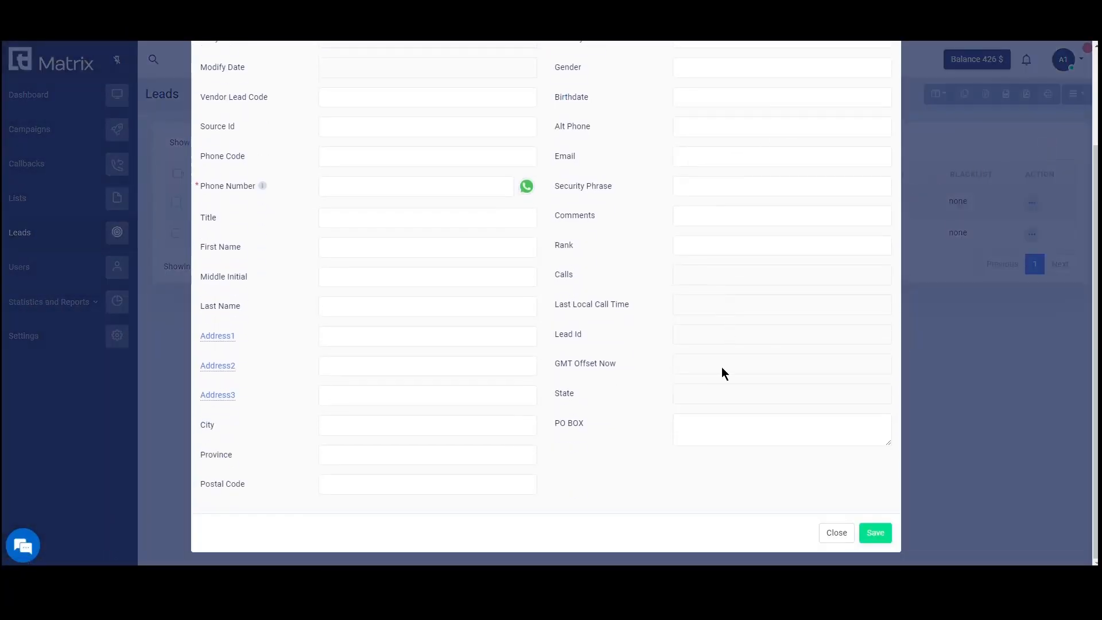
left_click(703, 440)
type("10")
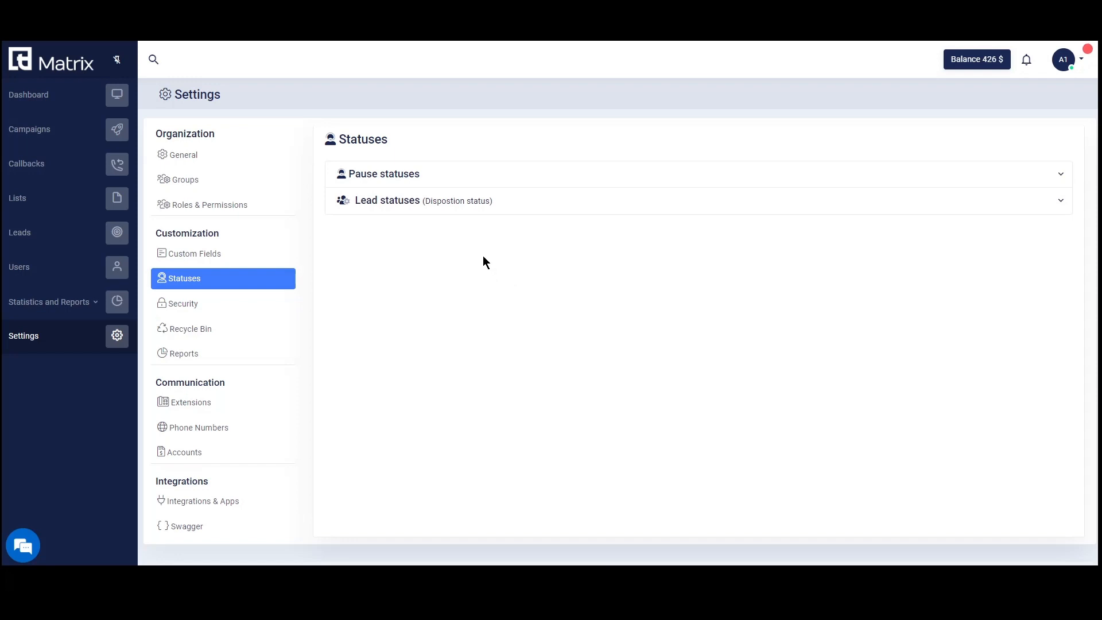
Add a WC pause status of type Break under Pause statuses.
left_click(415, 179)
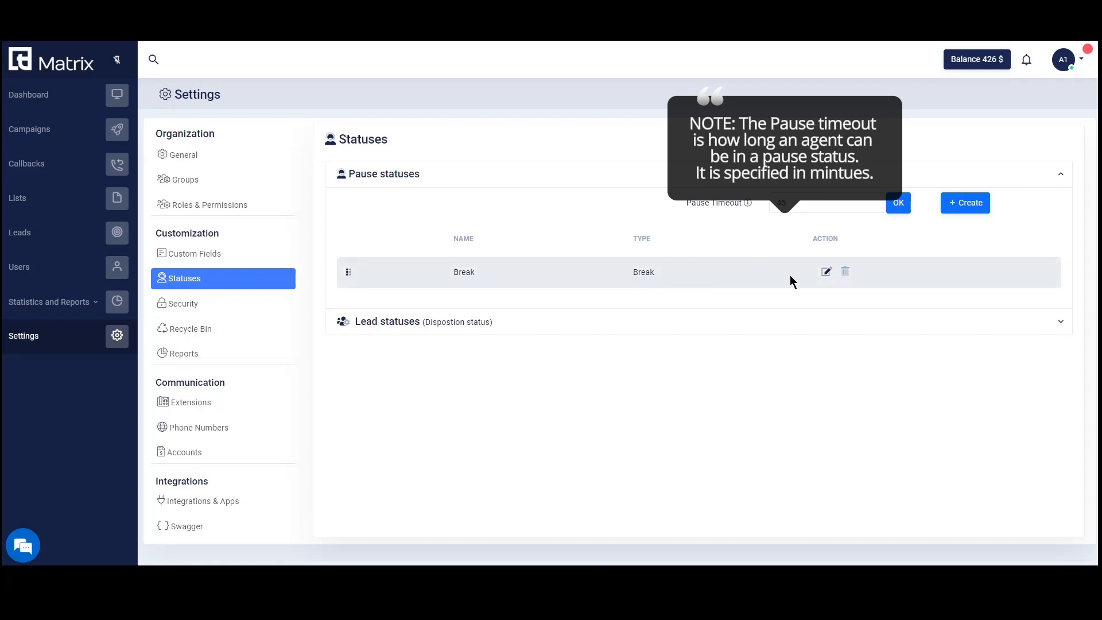
left_click(958, 202)
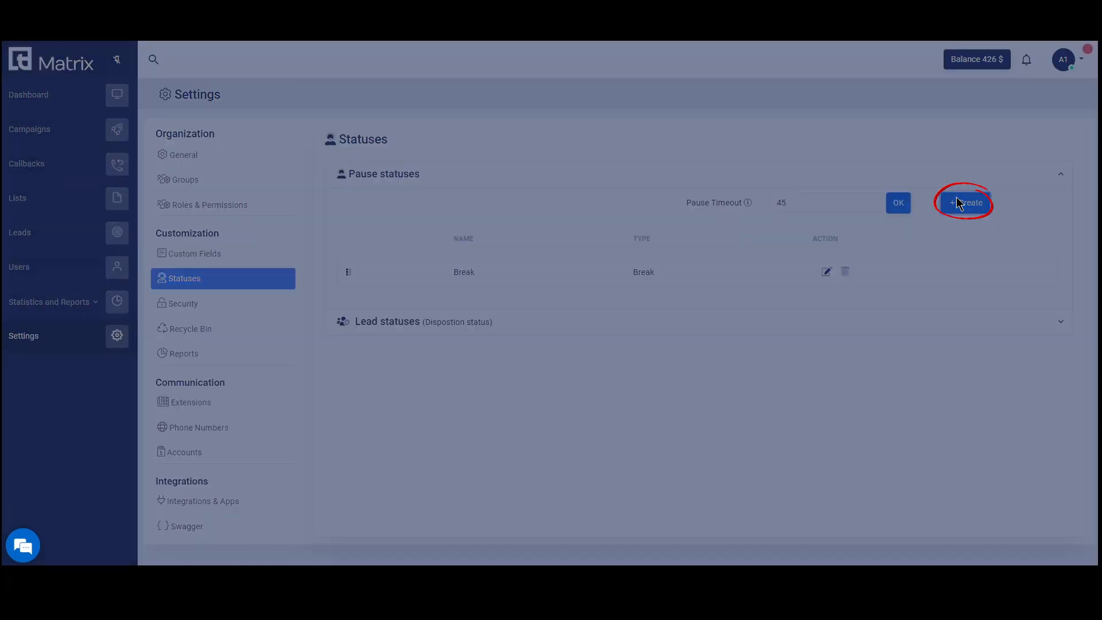
left_click(580, 305)
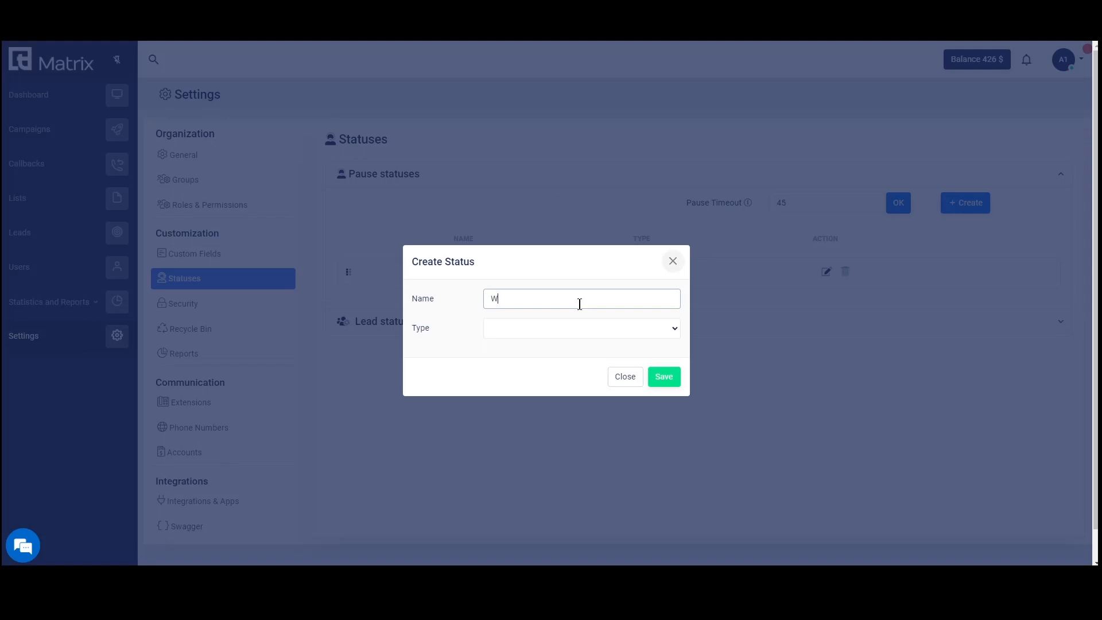
key("Tab")
left_click(546, 346)
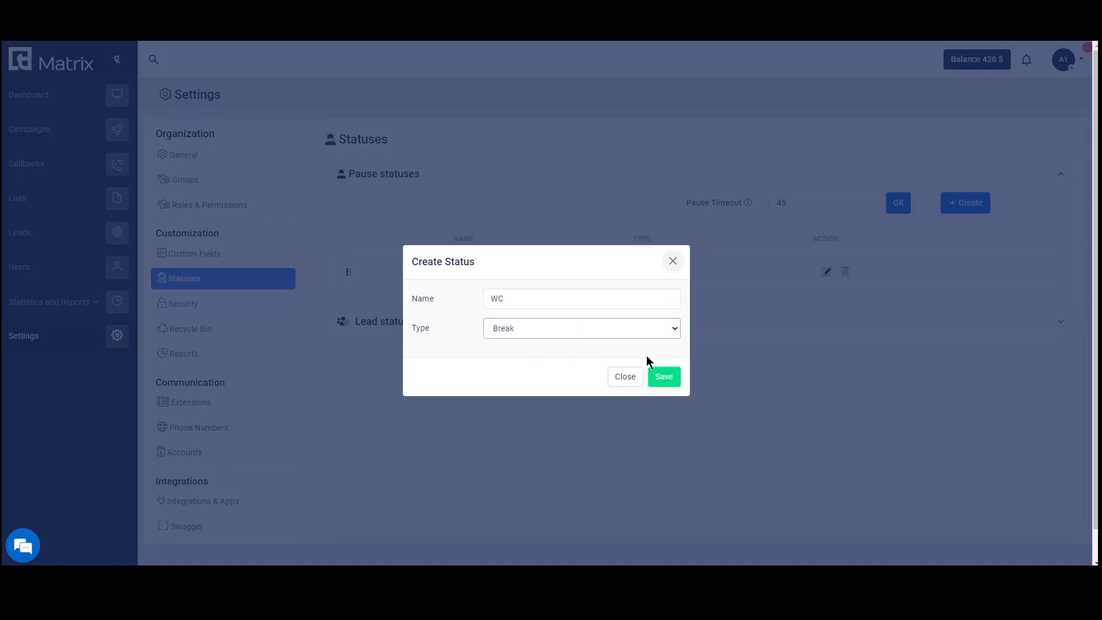
left_click(663, 376)
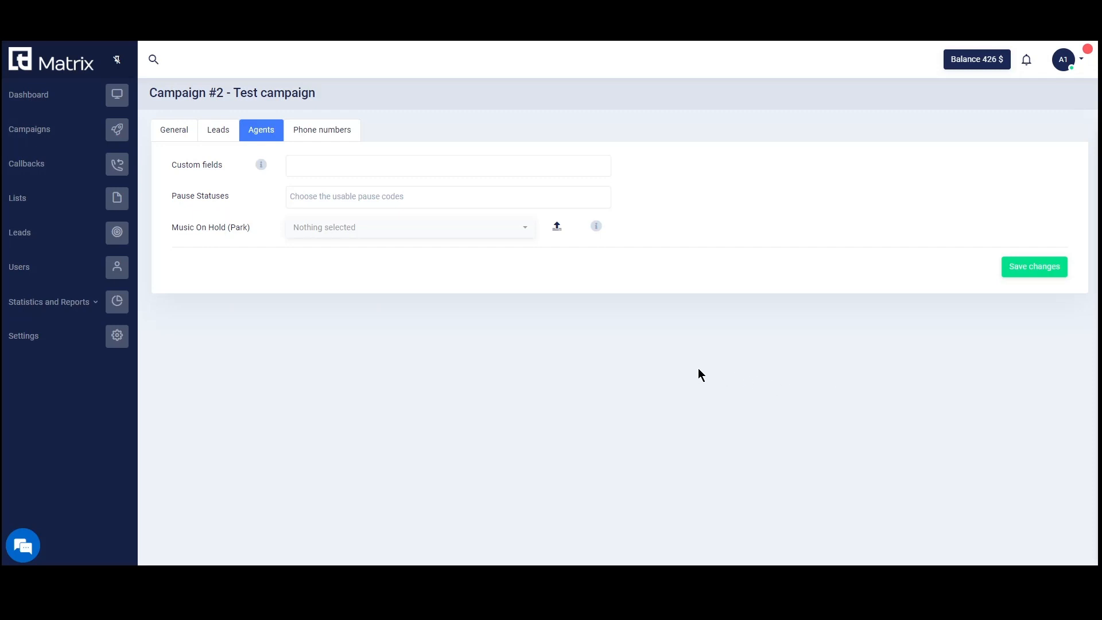
Allow WC as a campaign pause code, save, and put the agent on WC pause.
left_click(389, 198)
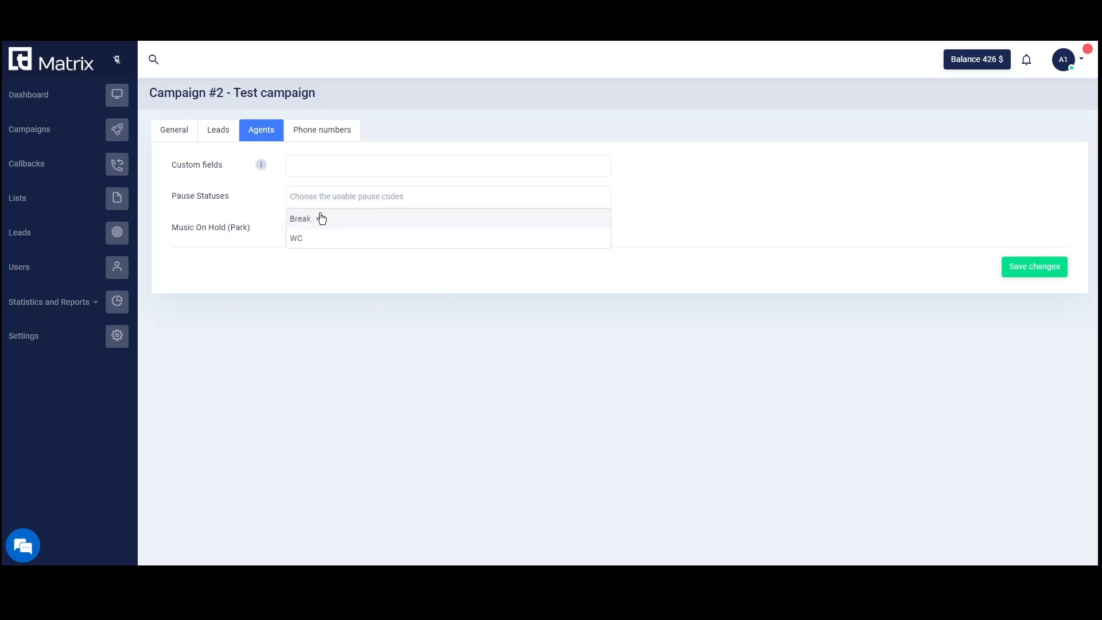
left_click(298, 243)
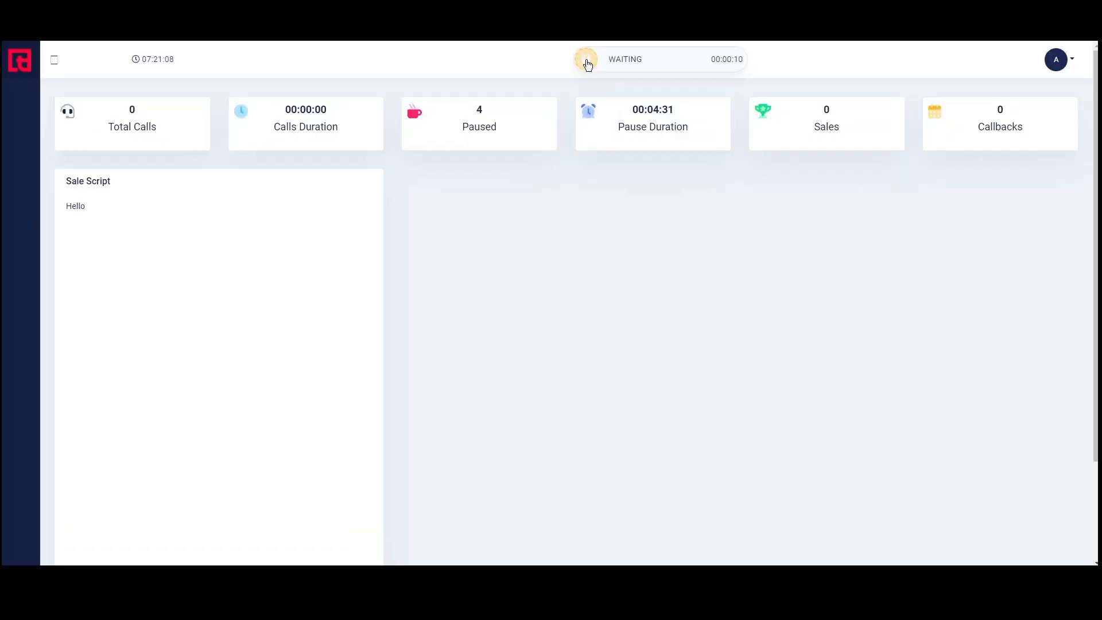
left_click(584, 59)
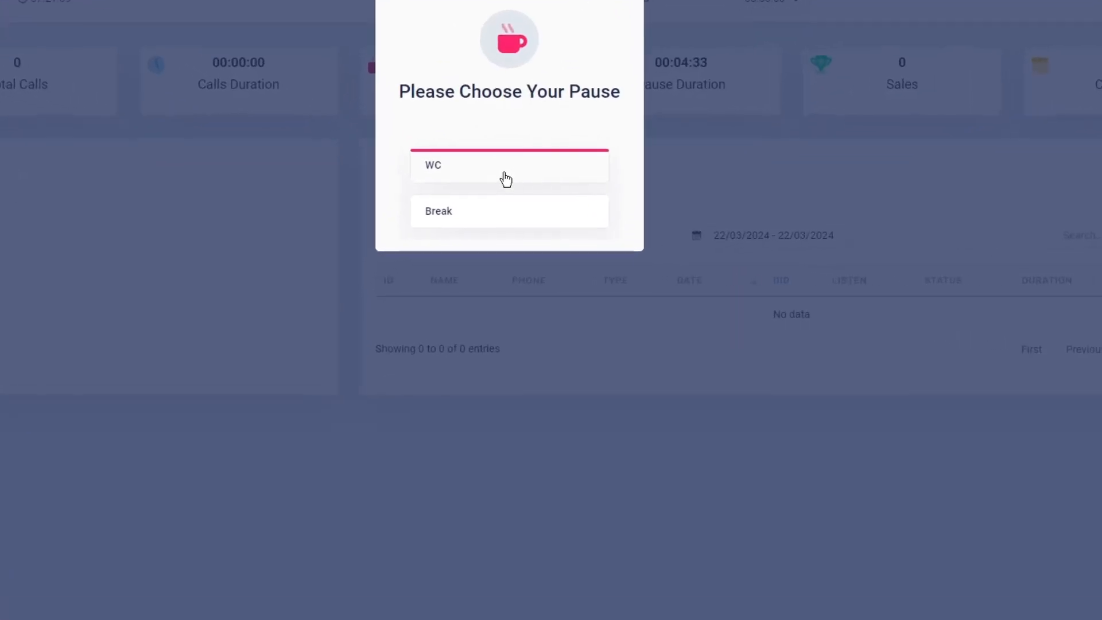
left_click(509, 182)
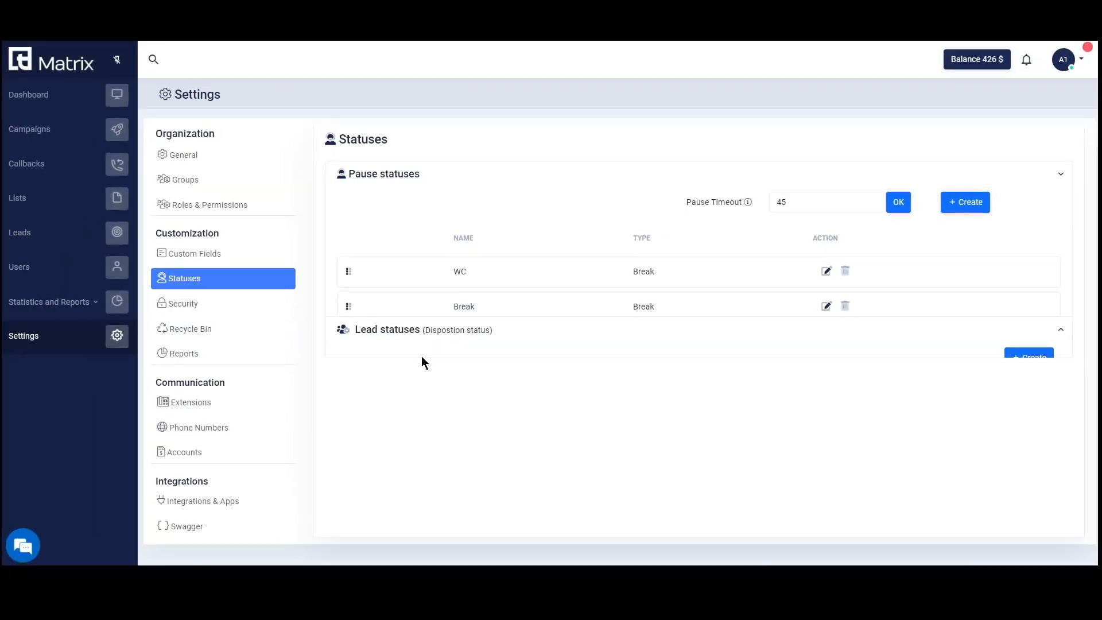
left_click(422, 329)
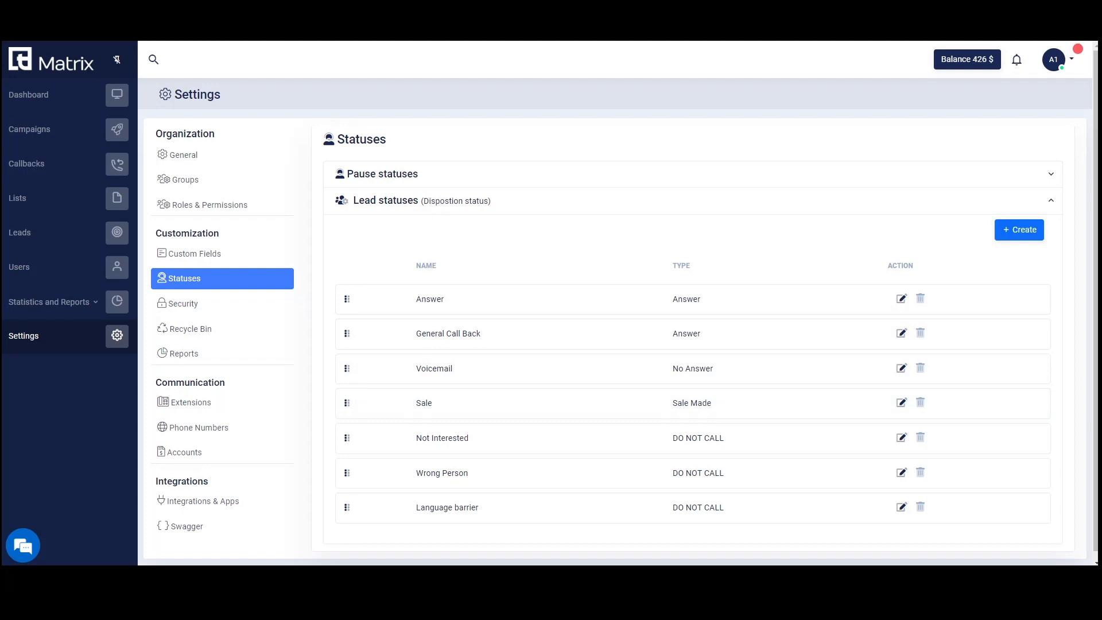
Create a lead status named Interested with type Answer.
left_click(1002, 234)
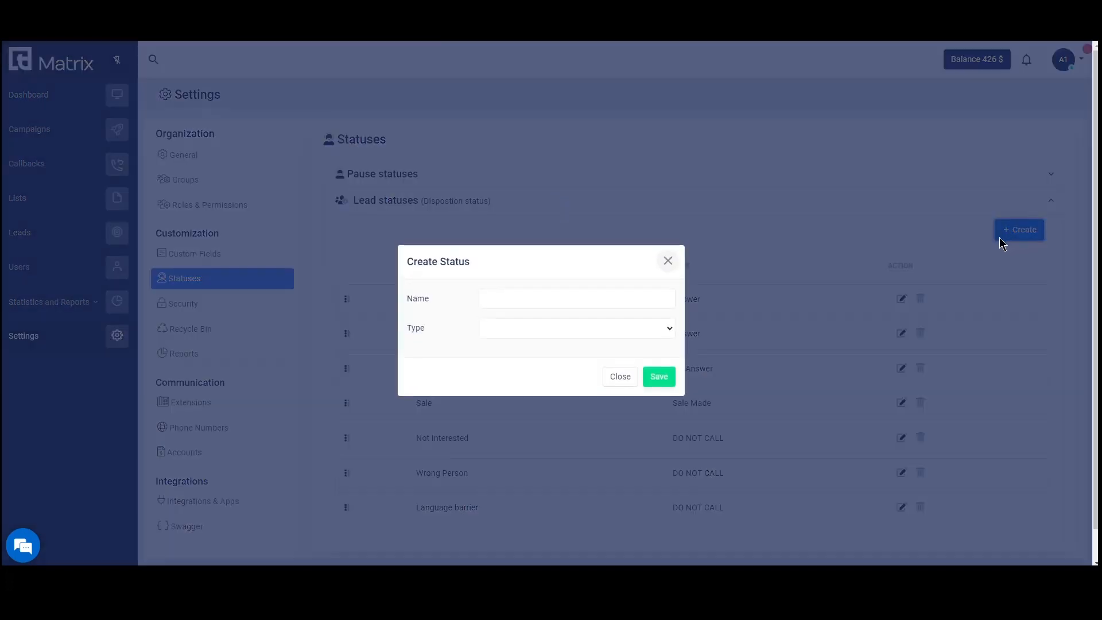
type("Interested")
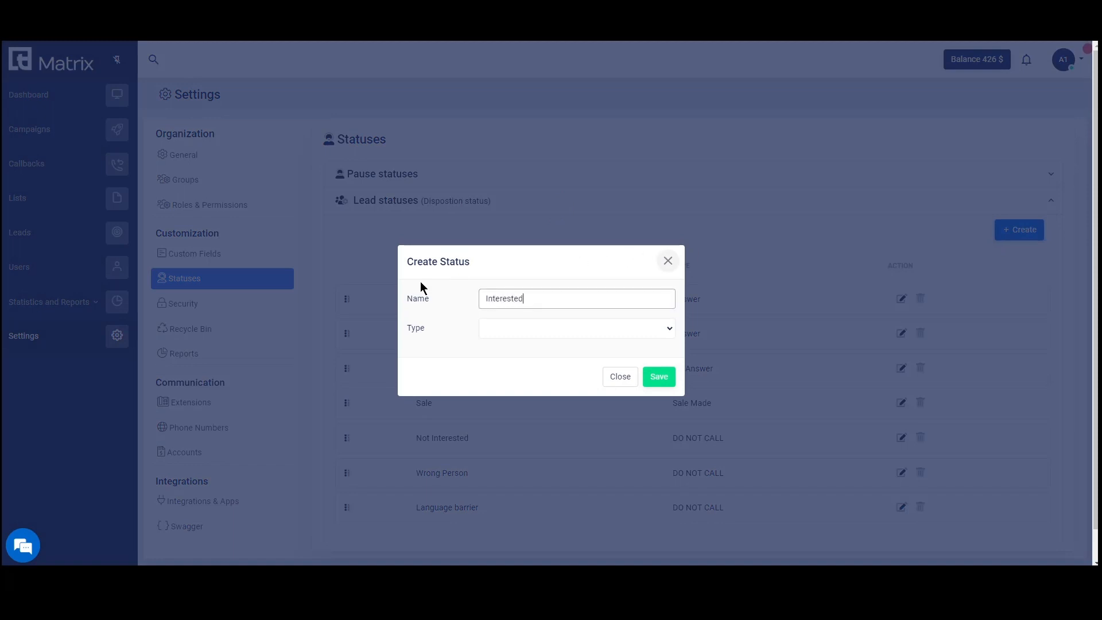
left_click(517, 331)
left_click(530, 343)
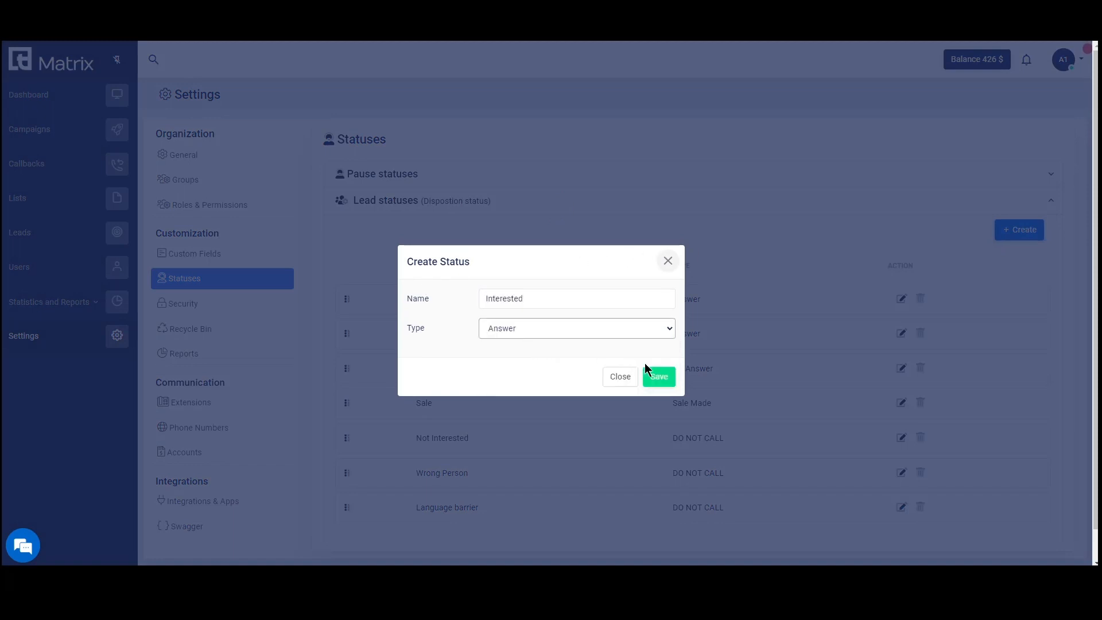
left_click(660, 376)
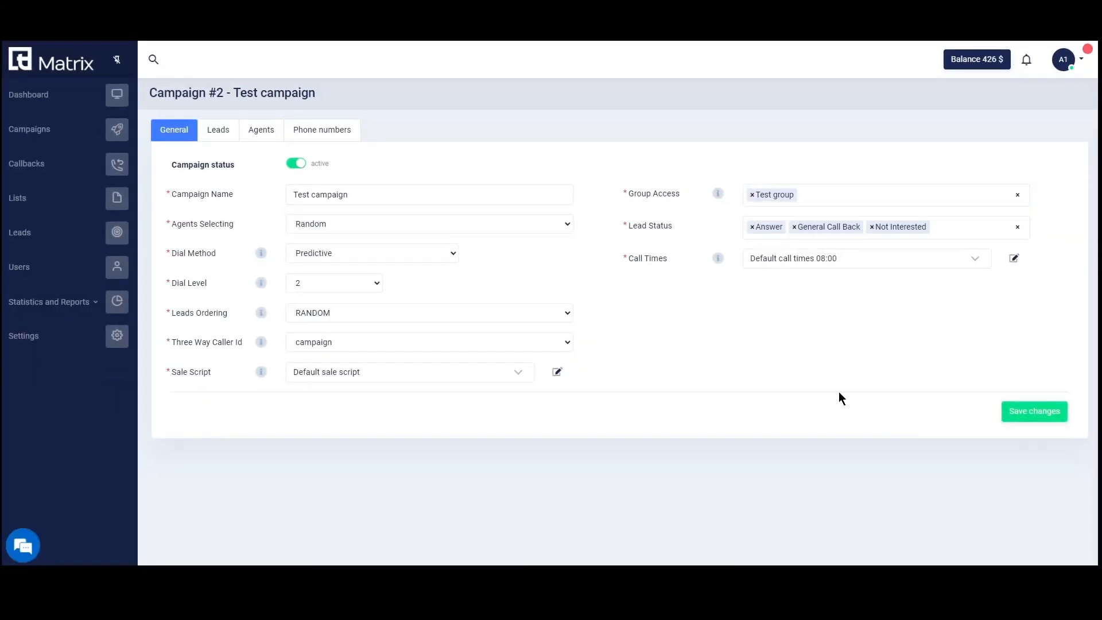
Add Interested to the campaign's lead statuses, save, and choose it as the lead's disposition.
left_click(959, 227)
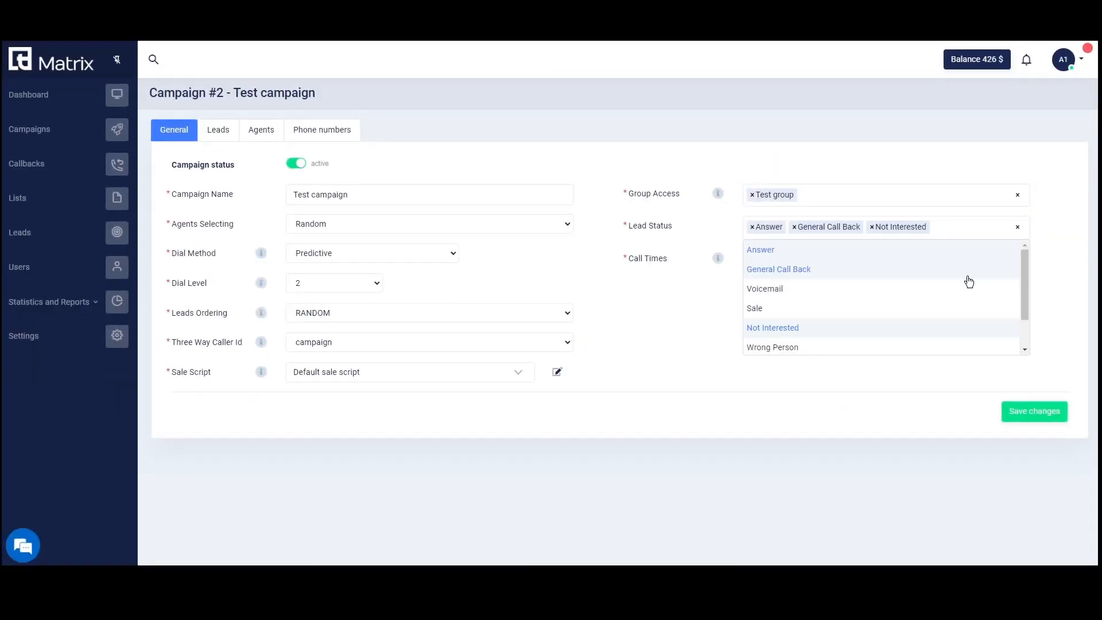
scroll(962, 308, "down", 1)
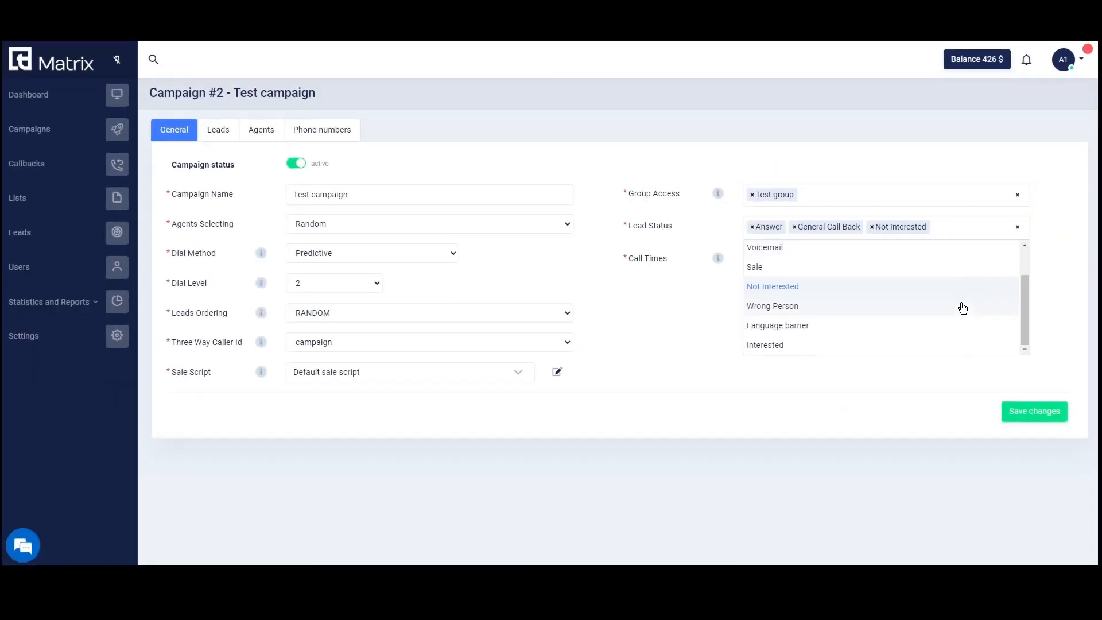
left_click(815, 345)
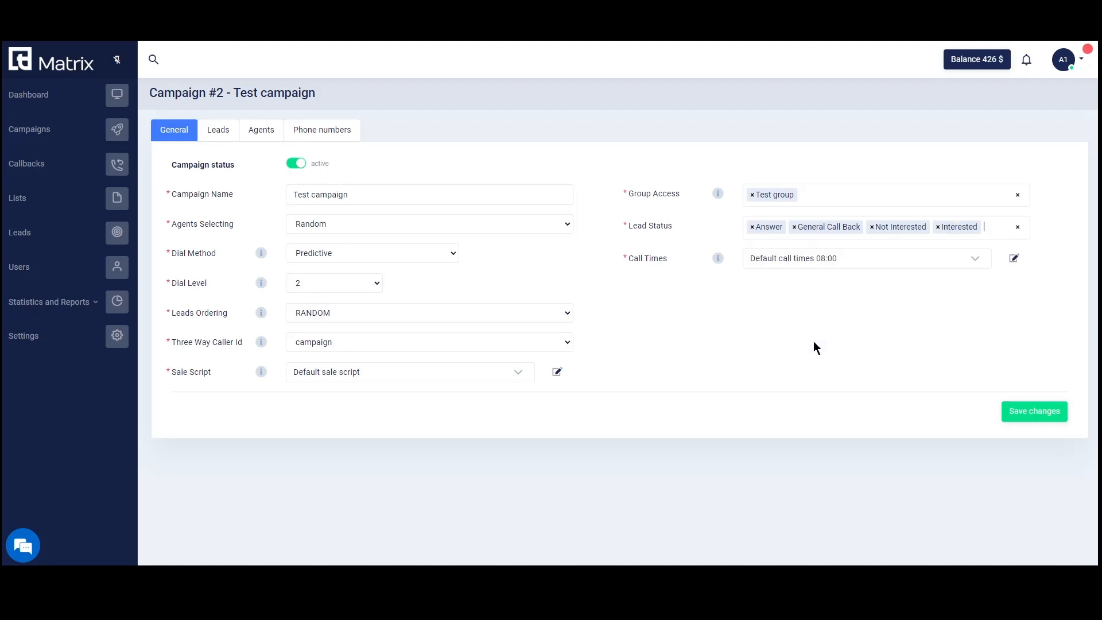
left_click(1047, 413)
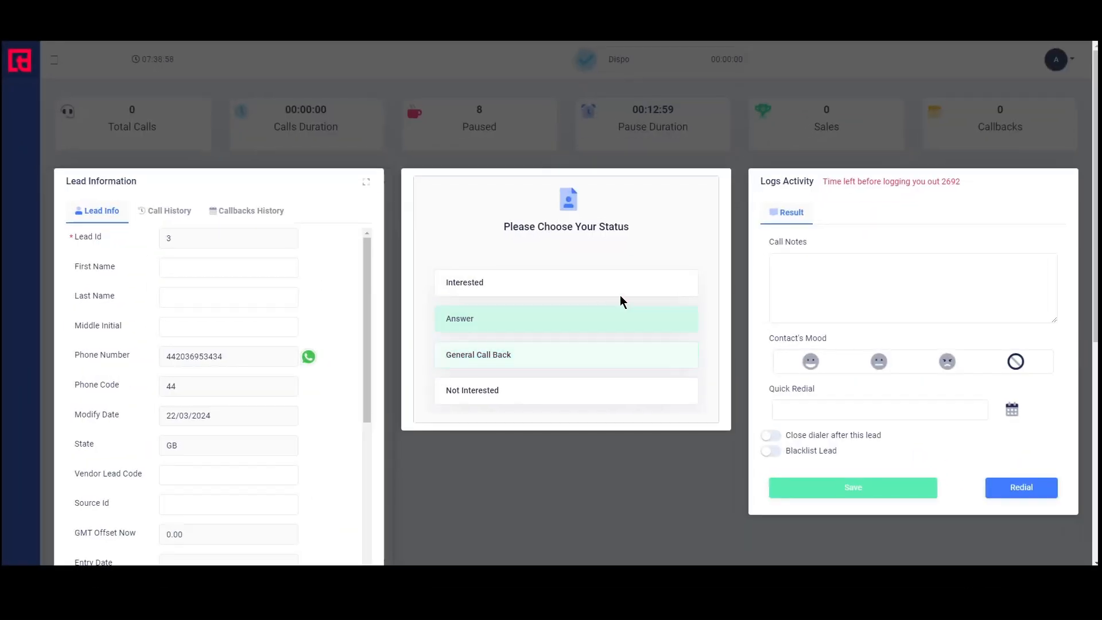
left_click(689, 290)
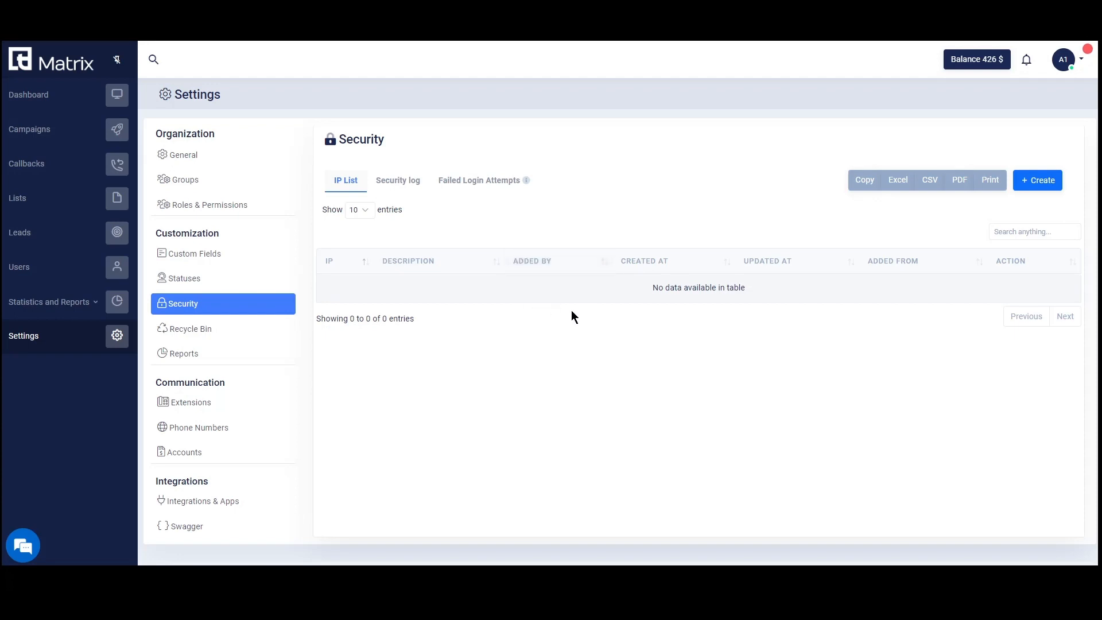
Preview adding an allowed IP or country, then page through the security log to page 3.
left_click(1044, 179)
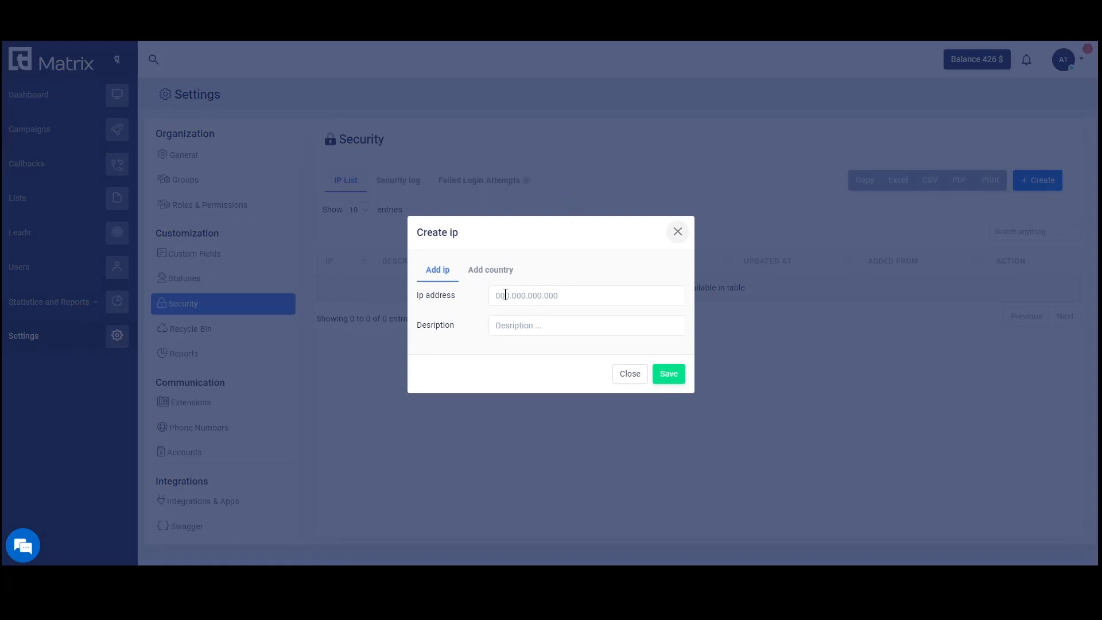
left_click(505, 273)
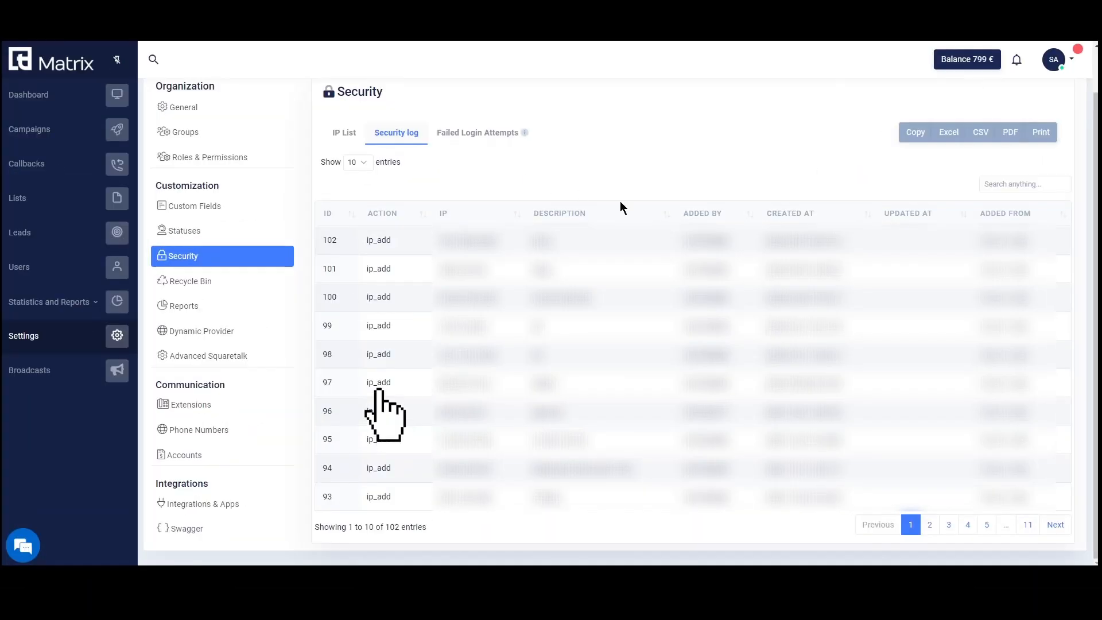
left_click(931, 527)
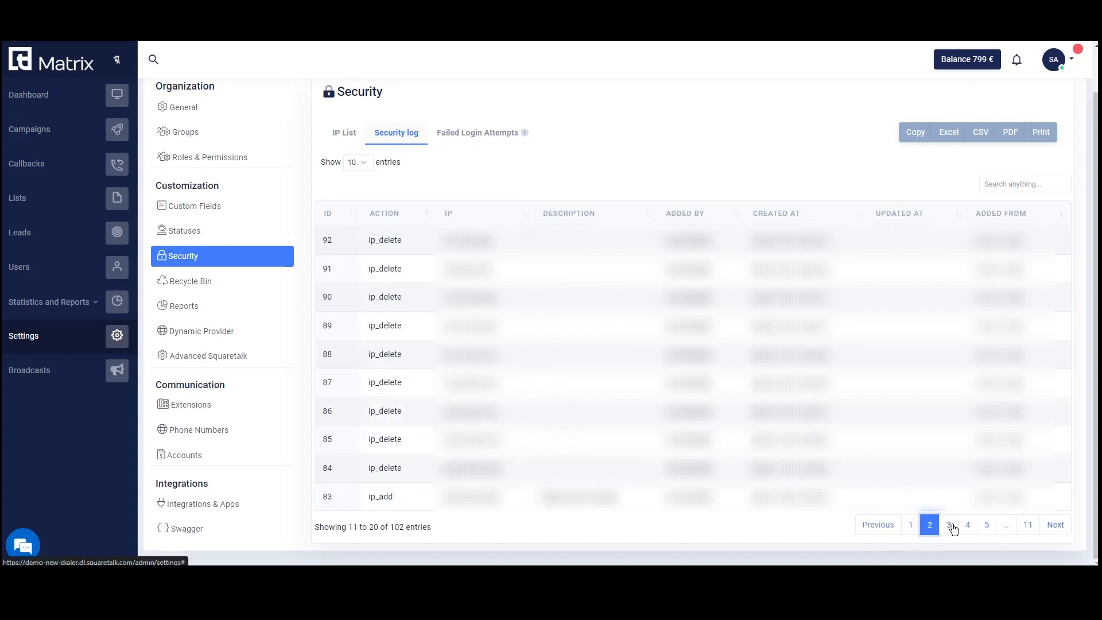
left_click(950, 526)
Page through the failed login attempts up to page 3.
left_click(509, 138)
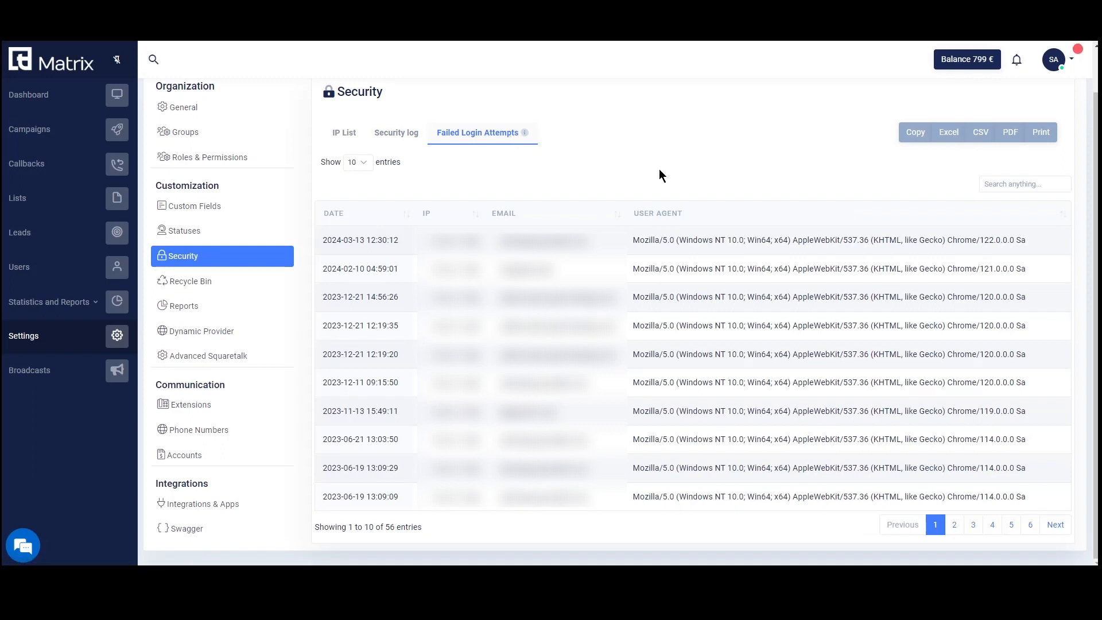
left_click(955, 526)
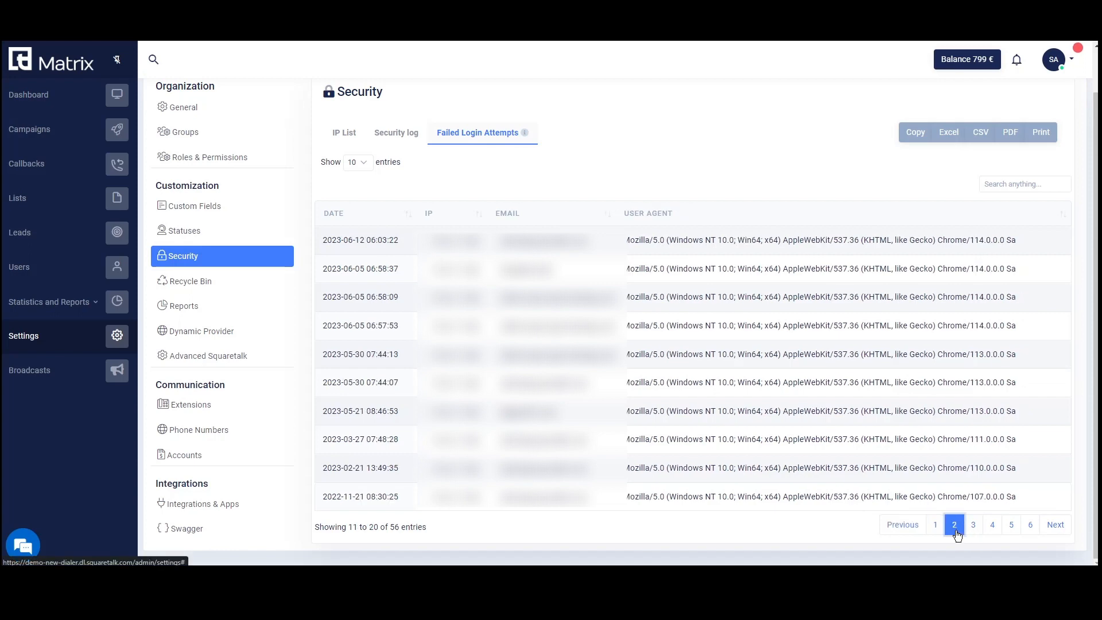
left_click(973, 532)
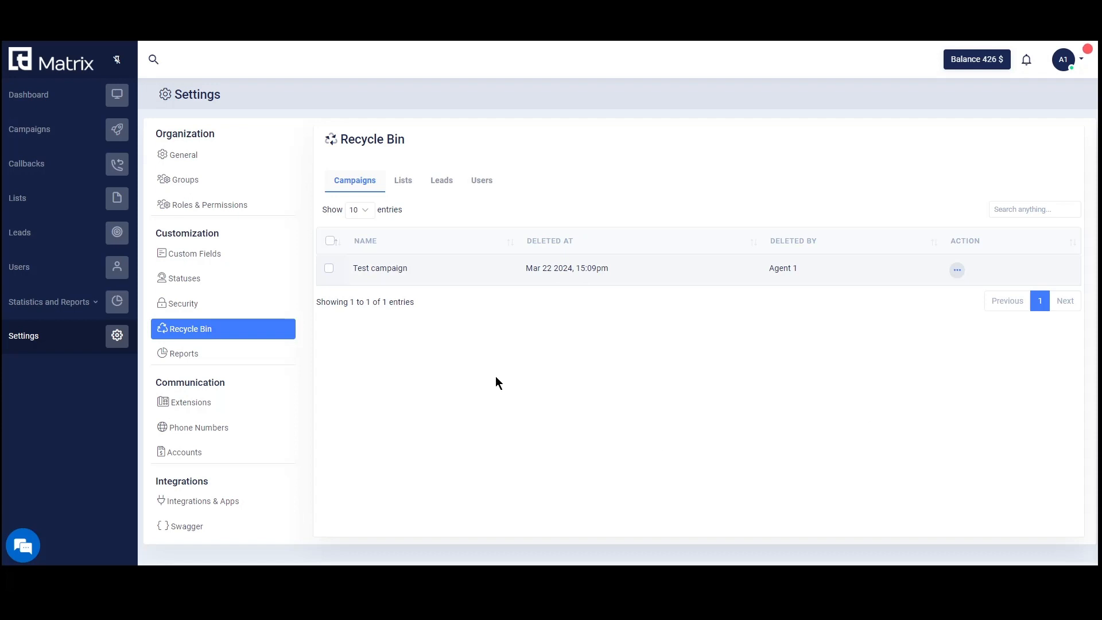
Restore the deleted Test user from the recycle bin and confirm it in Users.
left_click(403, 181)
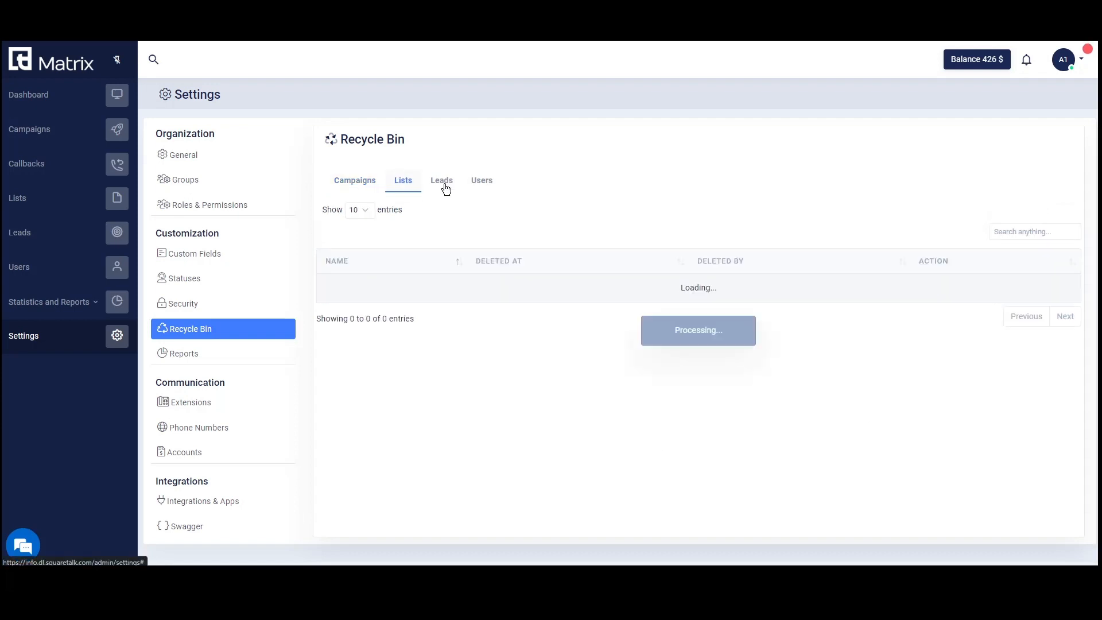
left_click(446, 189)
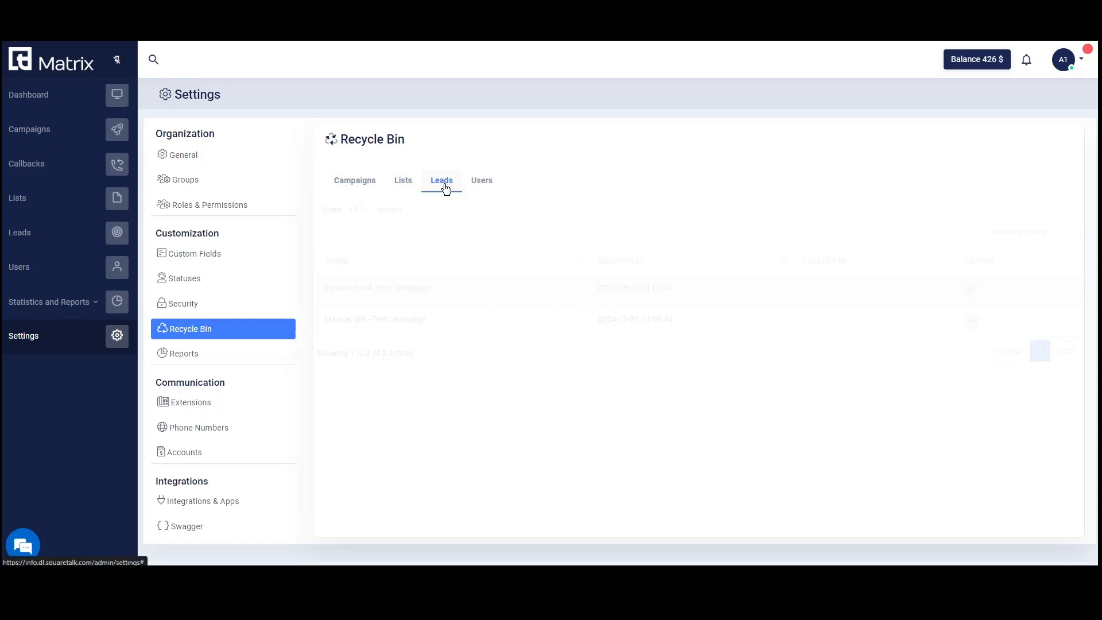
left_click(484, 182)
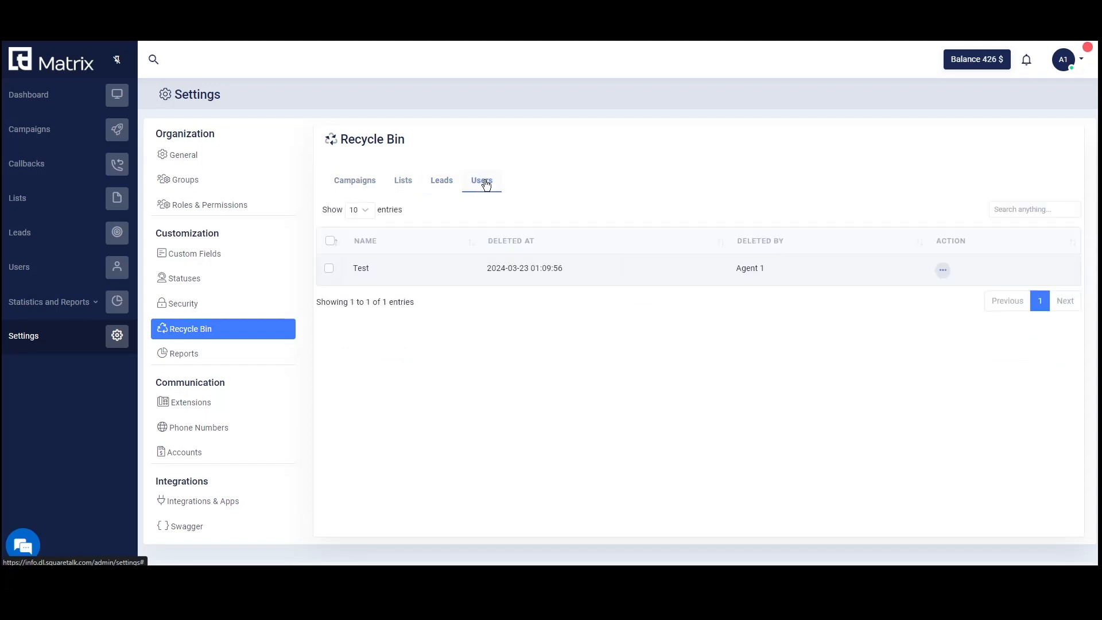
left_click(329, 269)
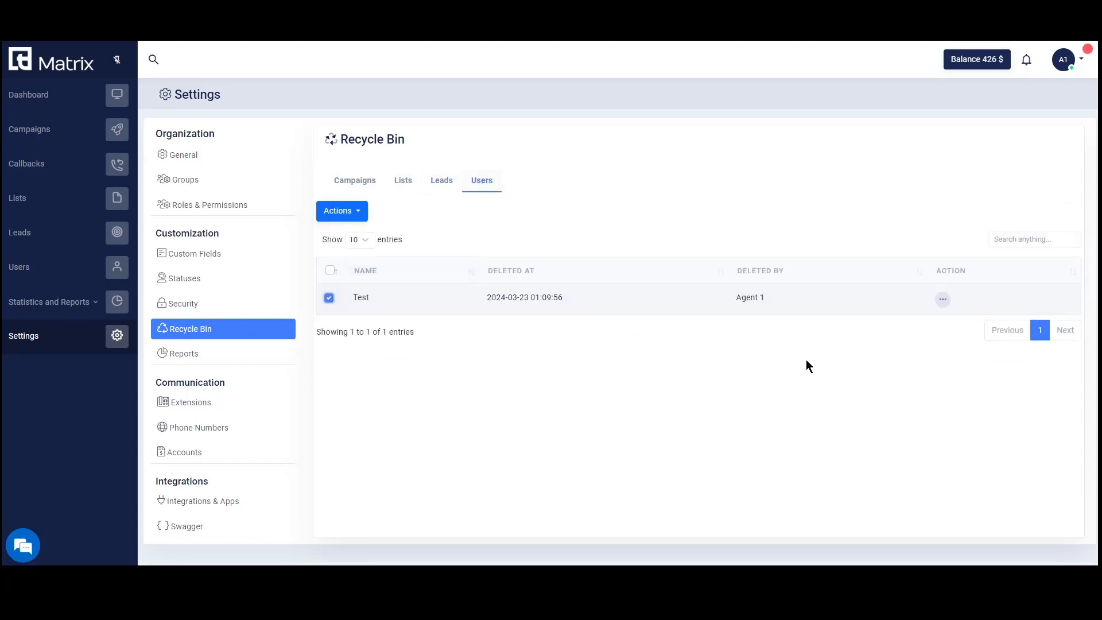
left_click(363, 217)
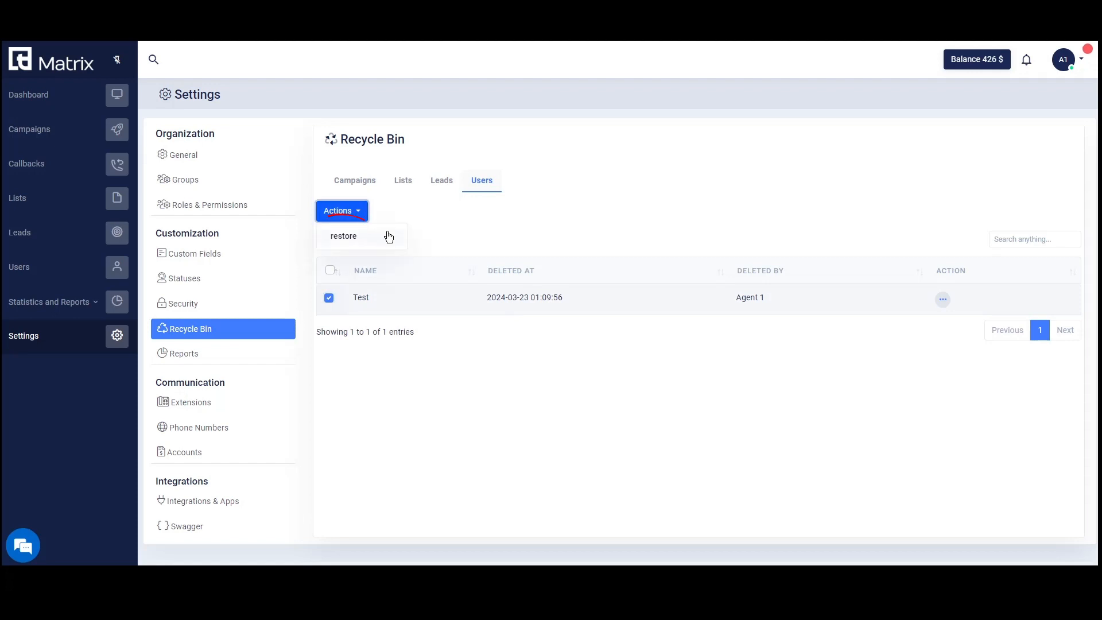
left_click(389, 236)
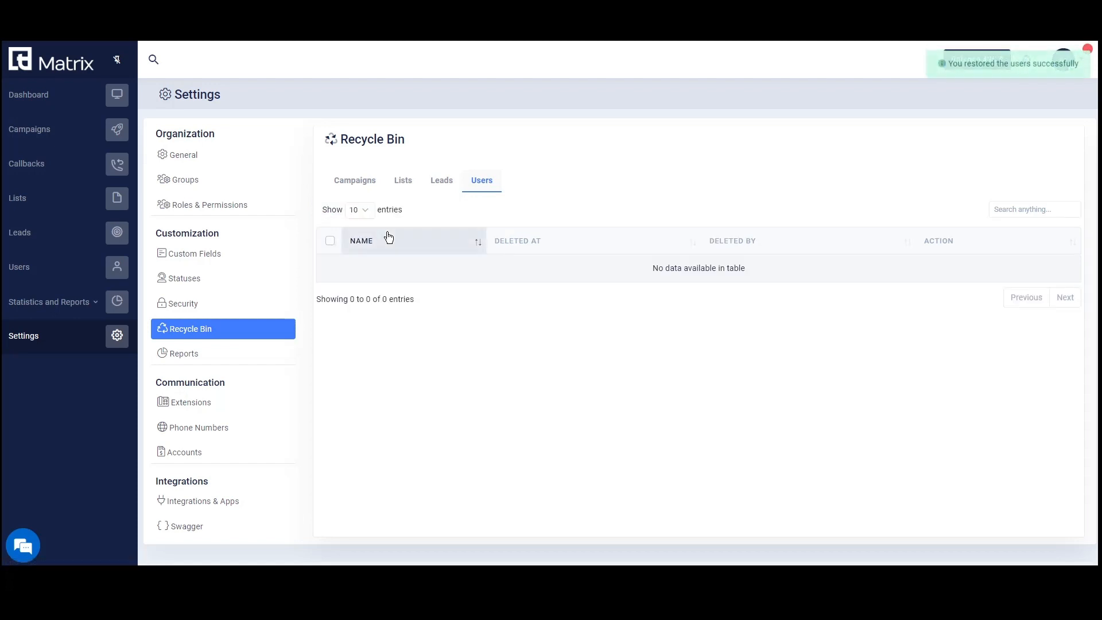
left_click(75, 270)
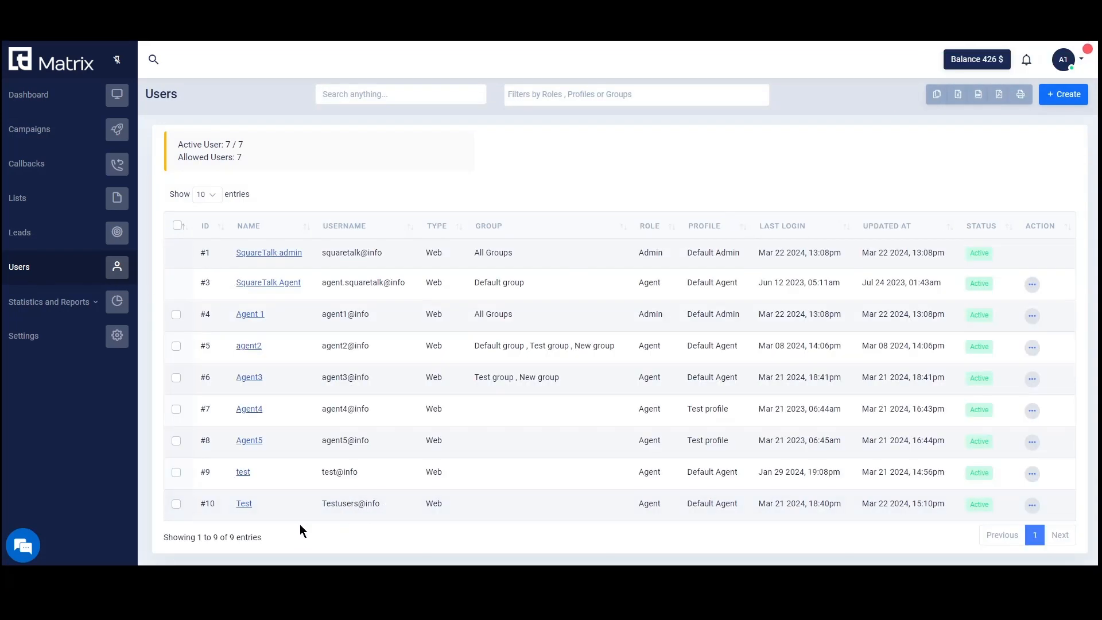
left_click(41, 340)
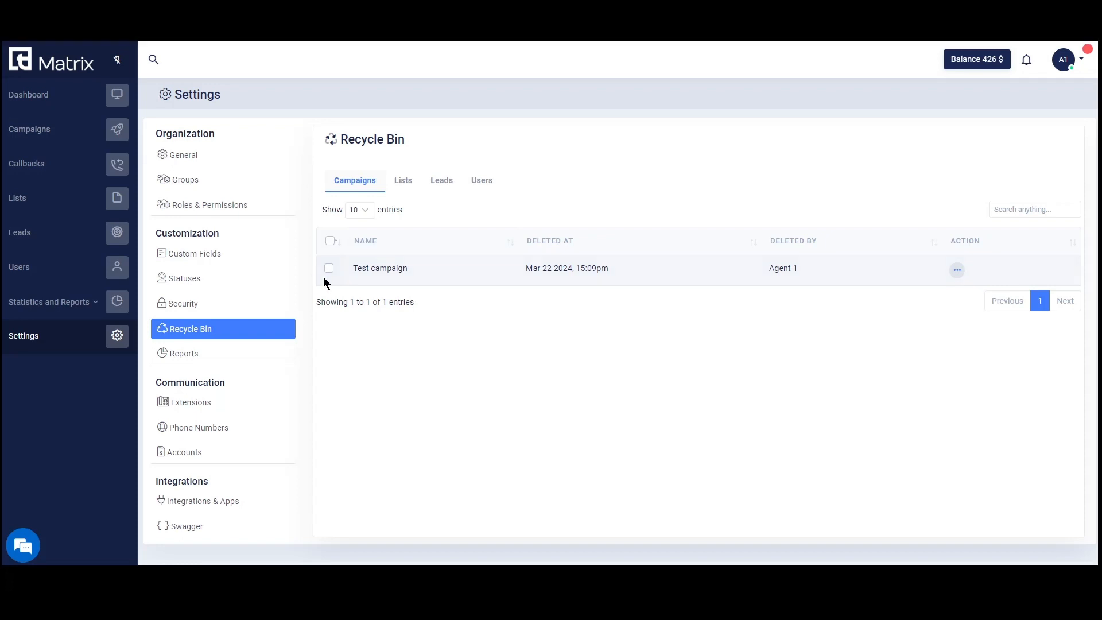
Restore the deleted Test campaign and check the campaigns list.
left_click(329, 268)
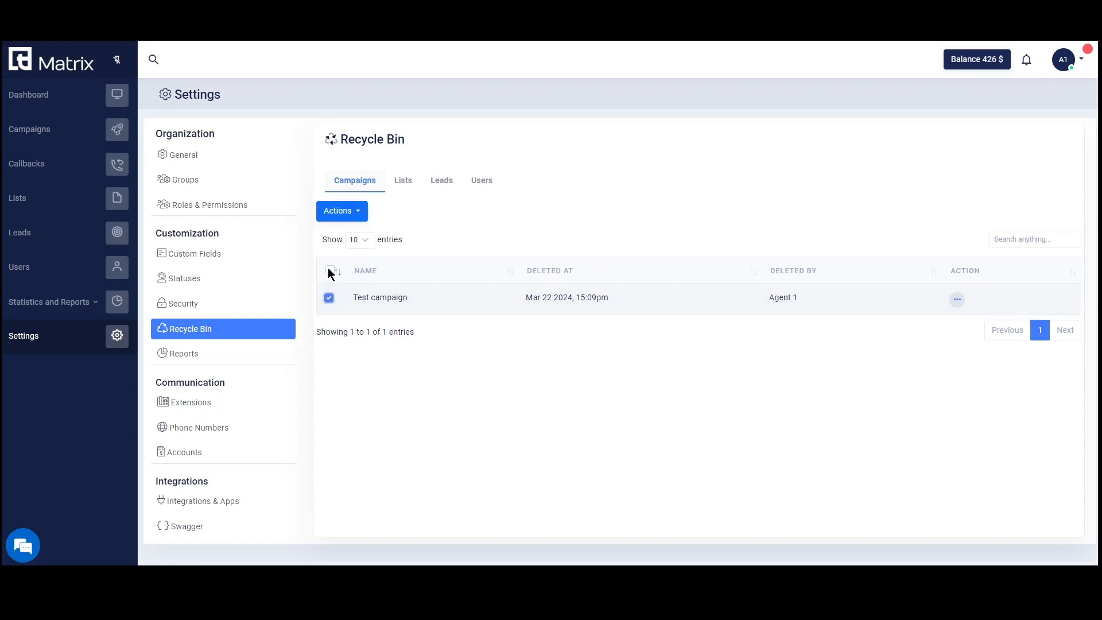
left_click(344, 211)
left_click(364, 241)
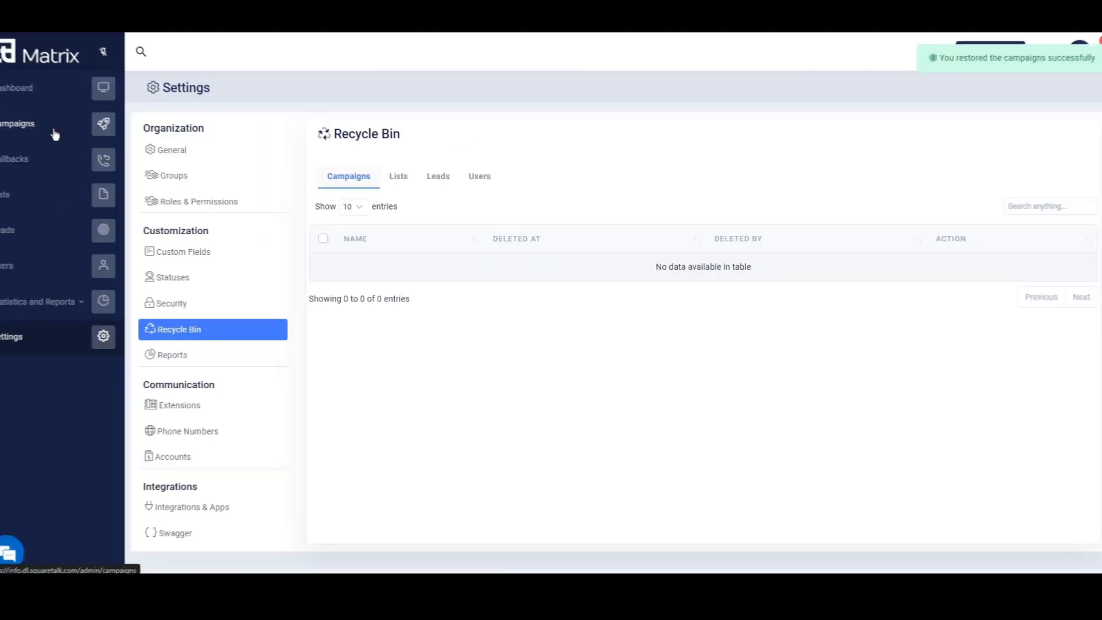
left_click(54, 134)
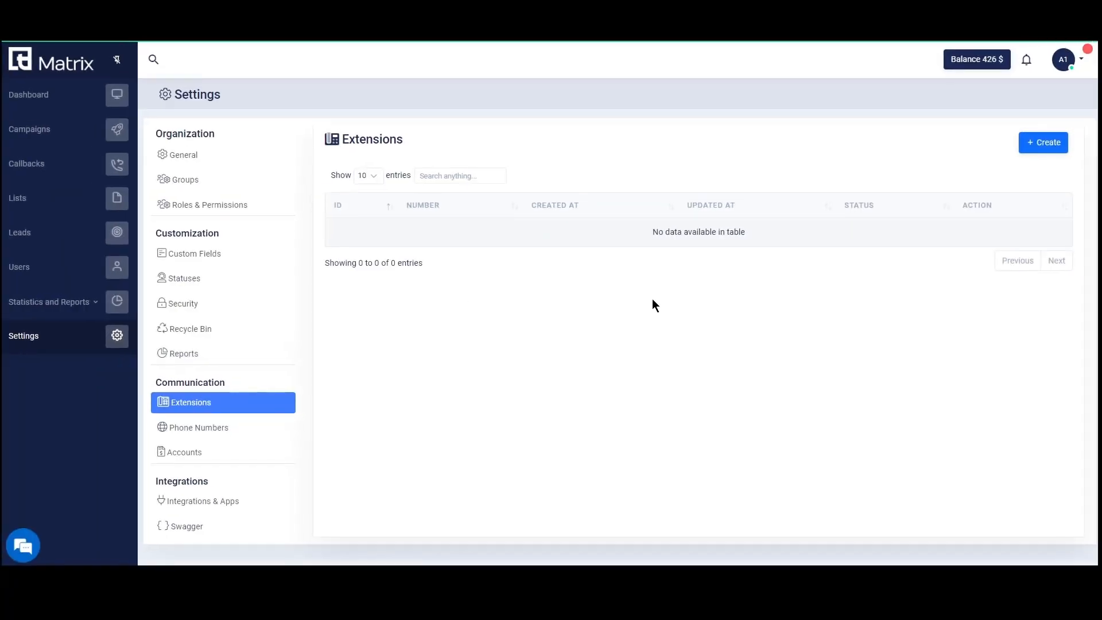
Create extension 301 with a password and save it.
left_click(1037, 141)
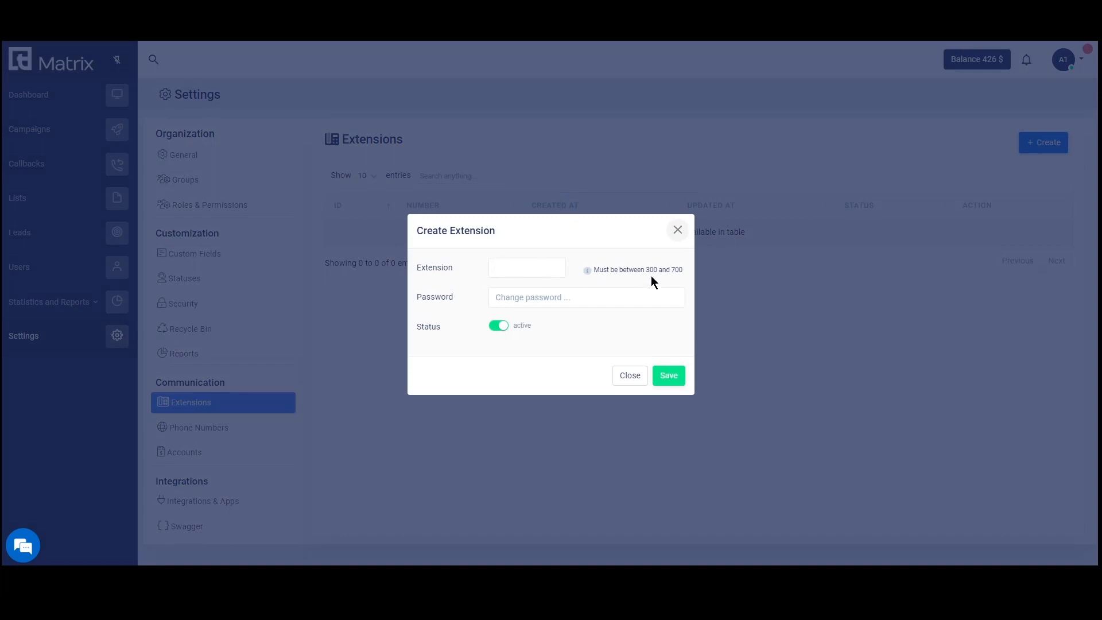
left_click(507, 272)
left_click(520, 293)
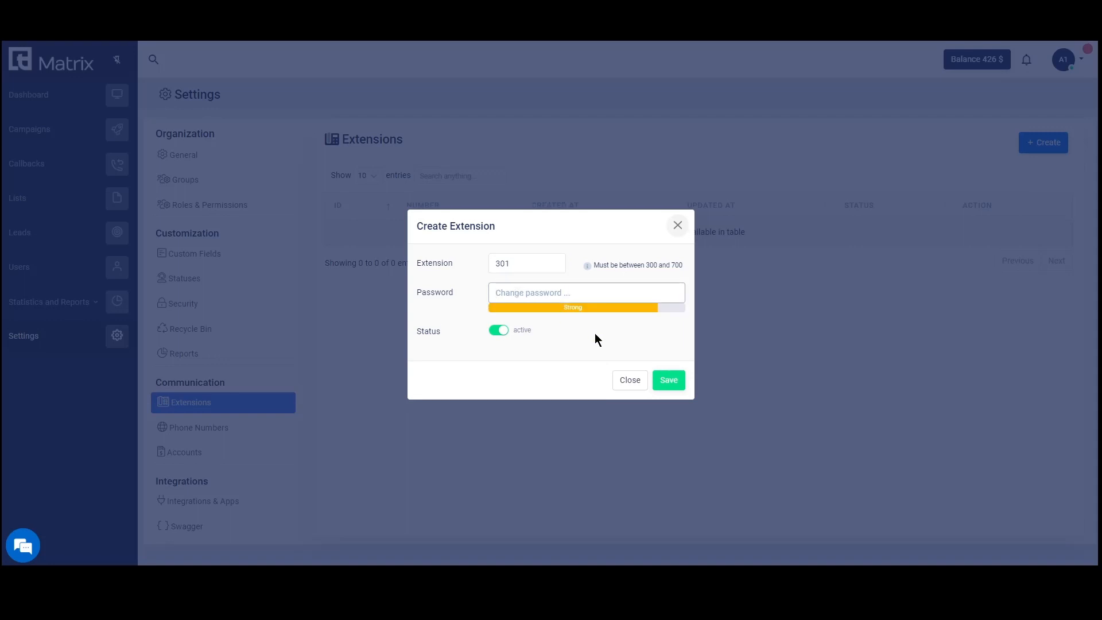
type("password1")
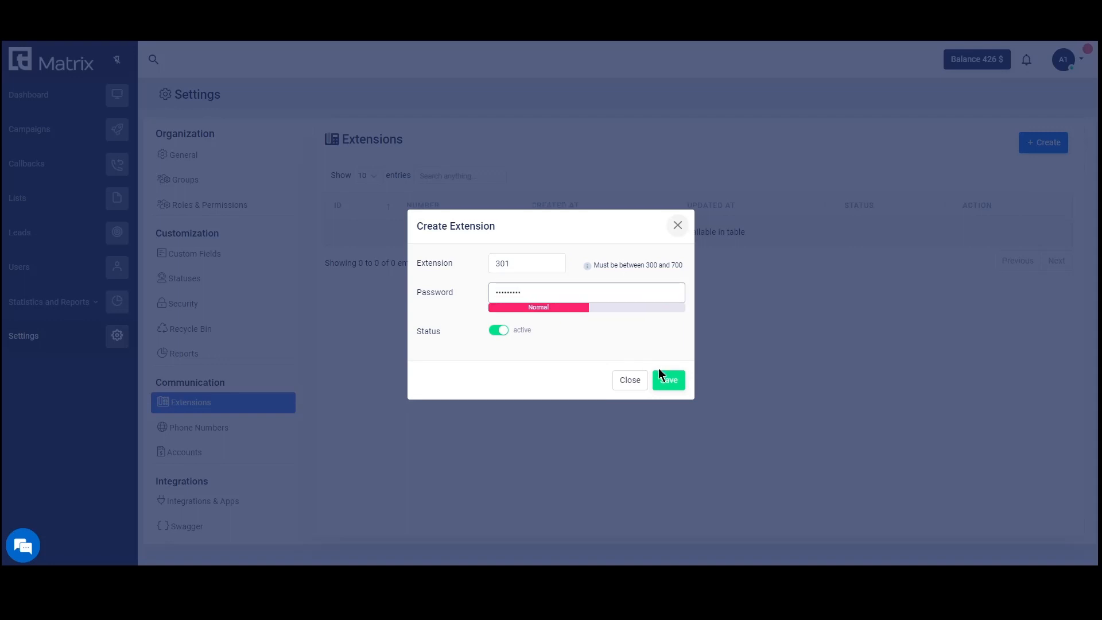
type("!")
left_click(669, 384)
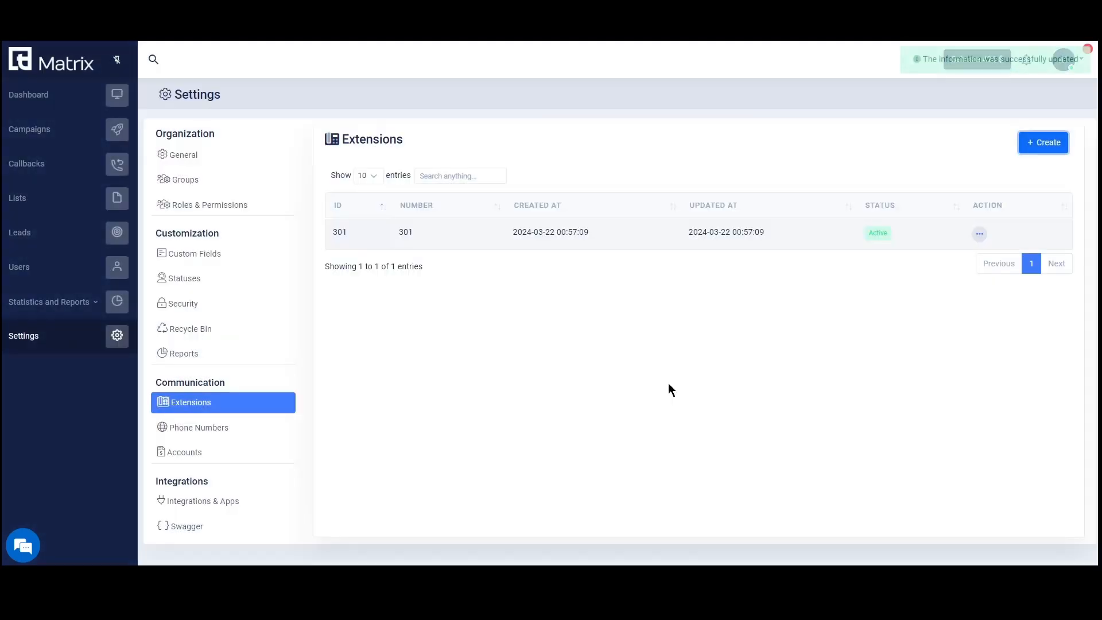
Open extension 301's edit form and close it without changes.
left_click(978, 234)
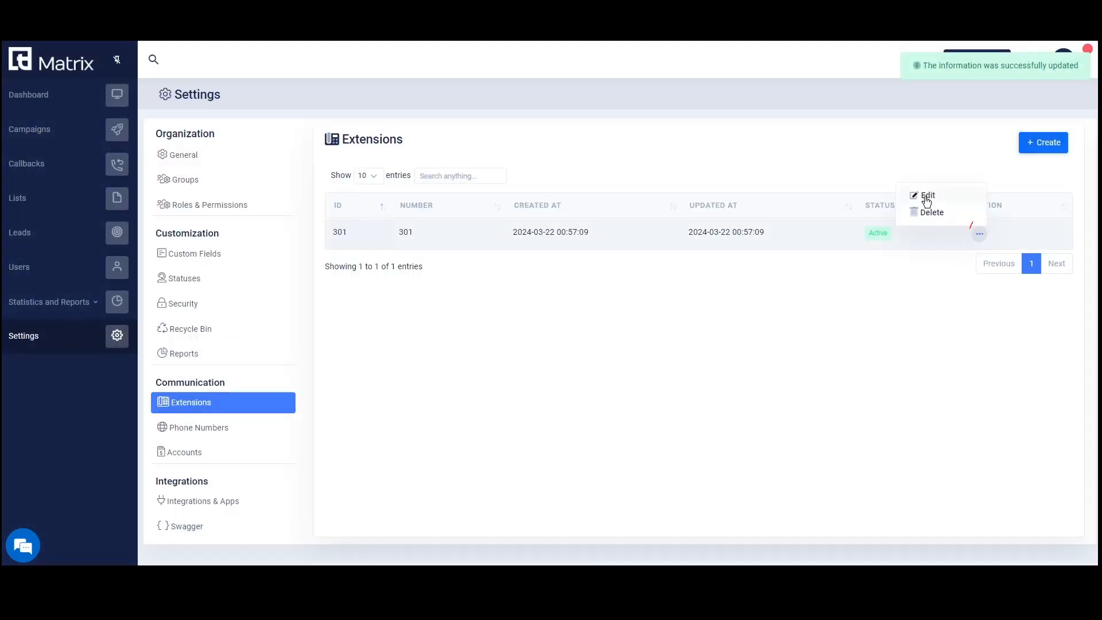
left_click(927, 197)
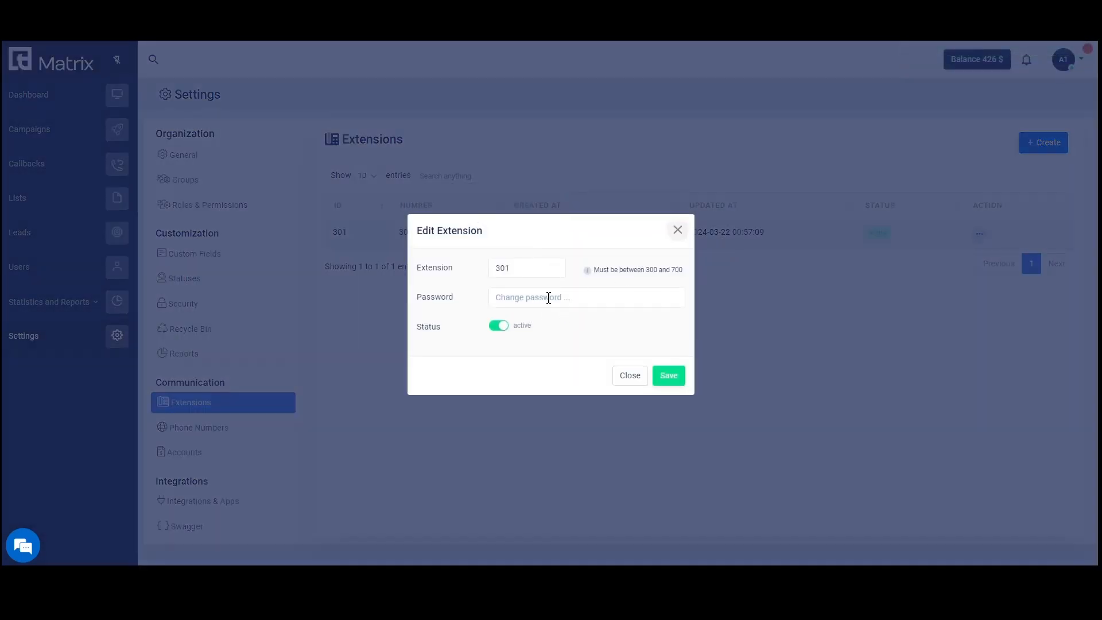
left_click(629, 376)
left_click(979, 236)
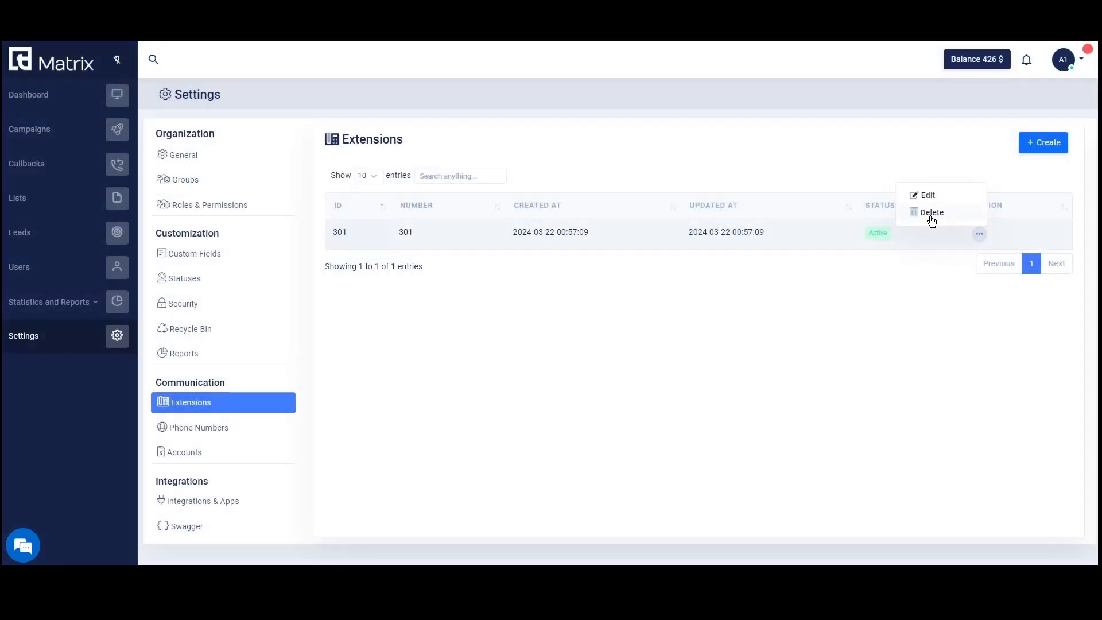
left_click(155, 430)
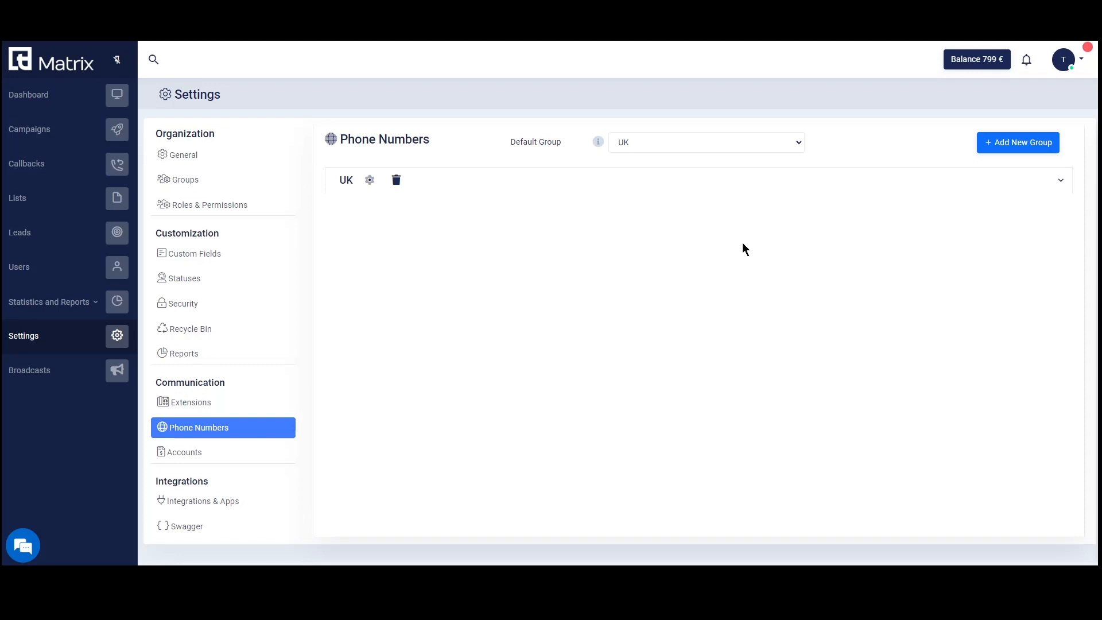
Start a phone number group named 'Test group' that includes the US number.
left_click(1062, 182)
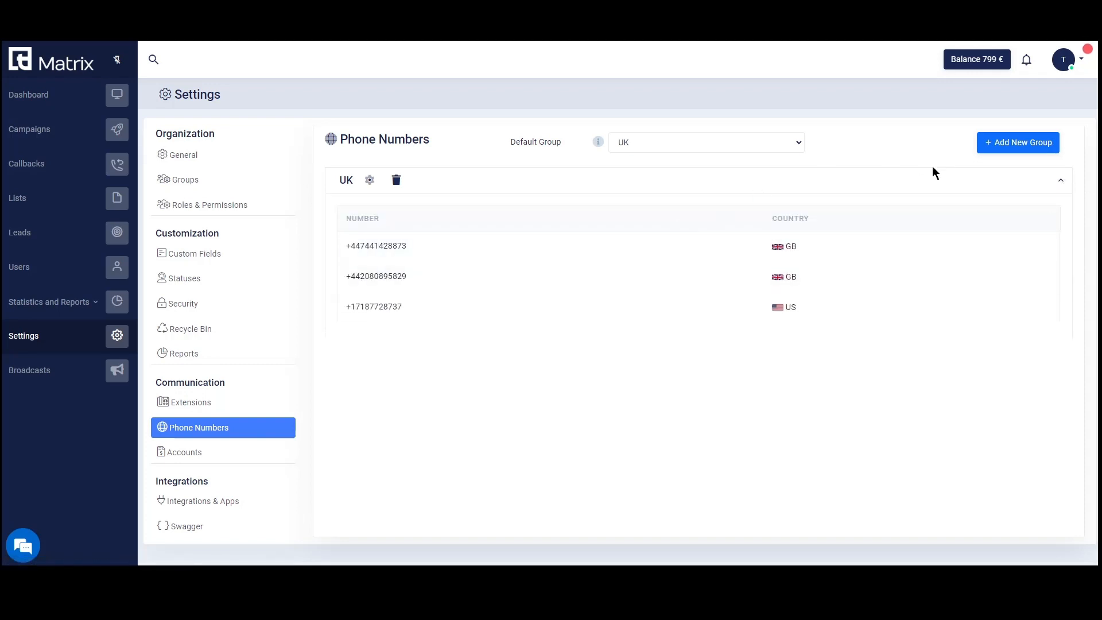
left_click(1000, 146)
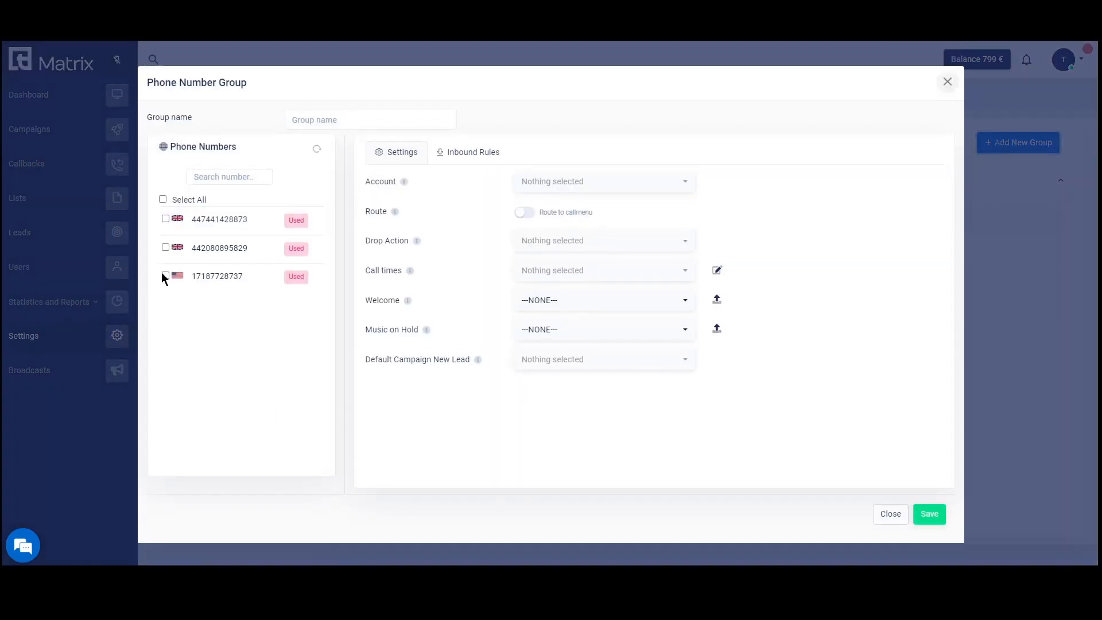
type("Test group")
left_click(524, 212)
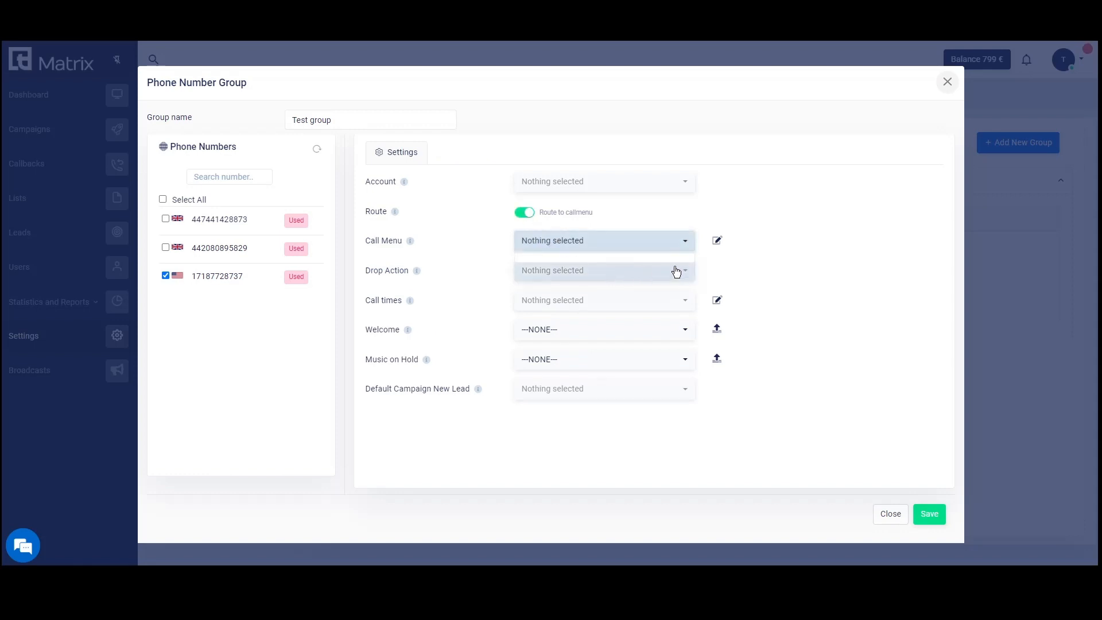
Begin a new call menu for the group and add one option.
left_click(717, 241)
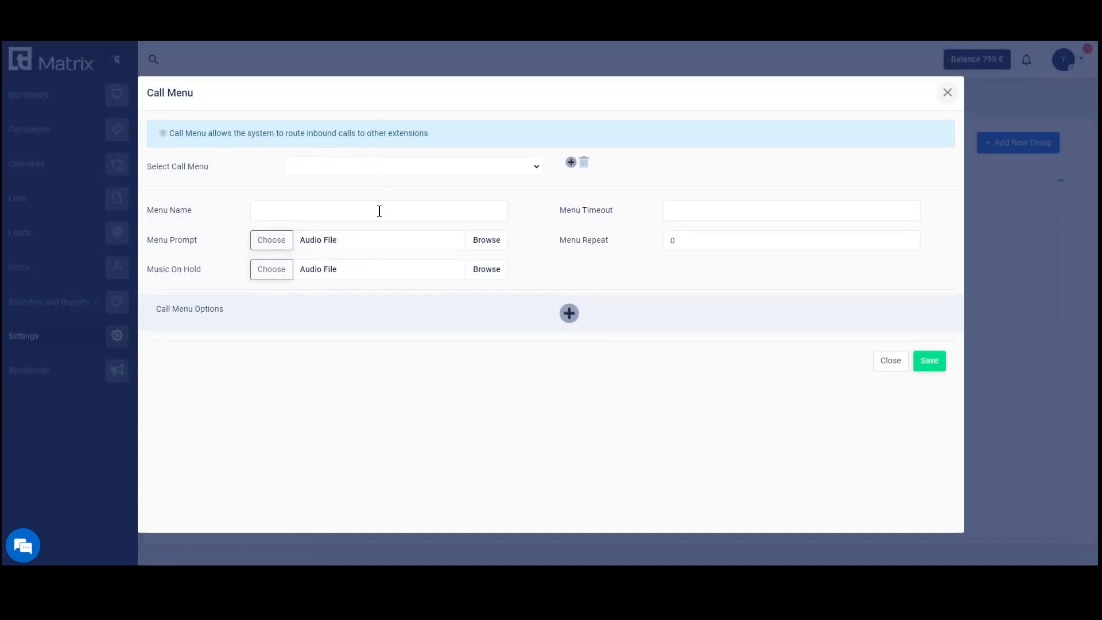
left_click(324, 166)
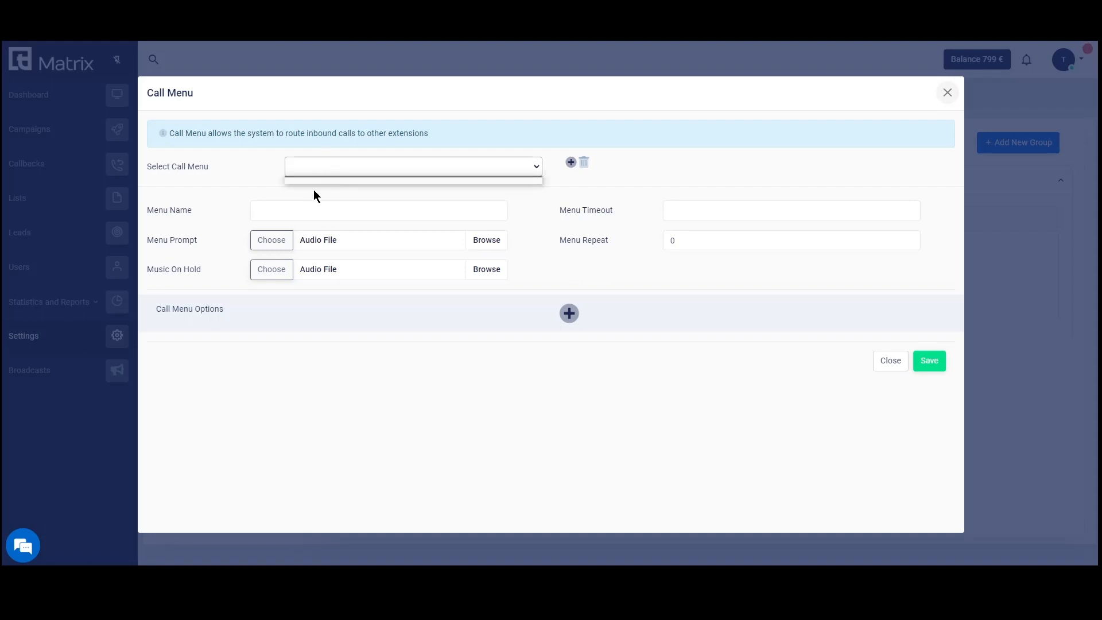
left_click(571, 163)
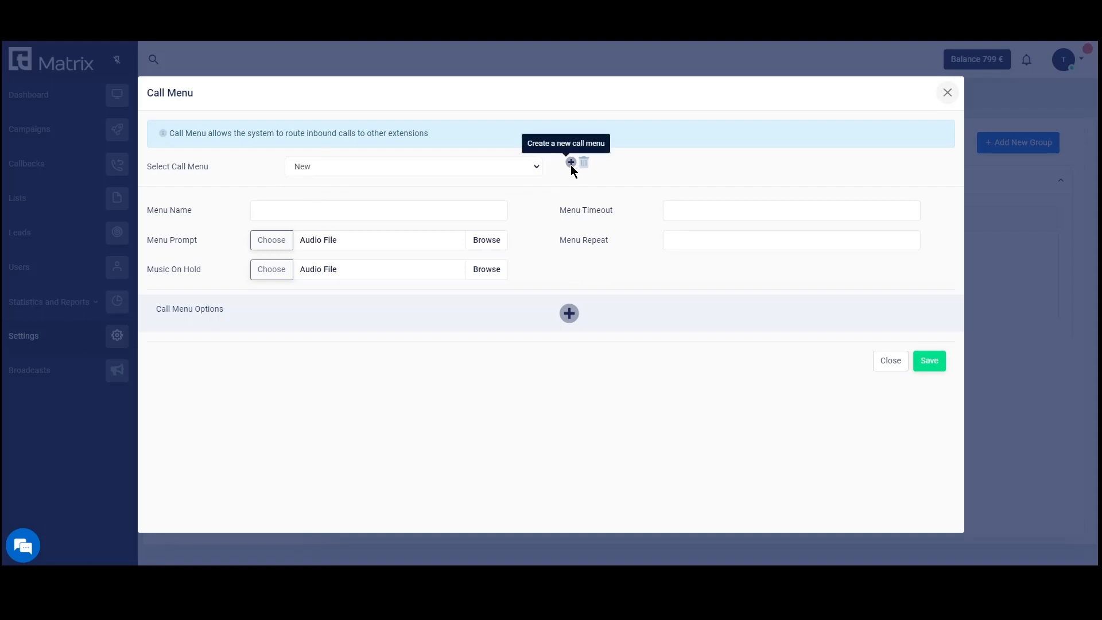
left_click(369, 211)
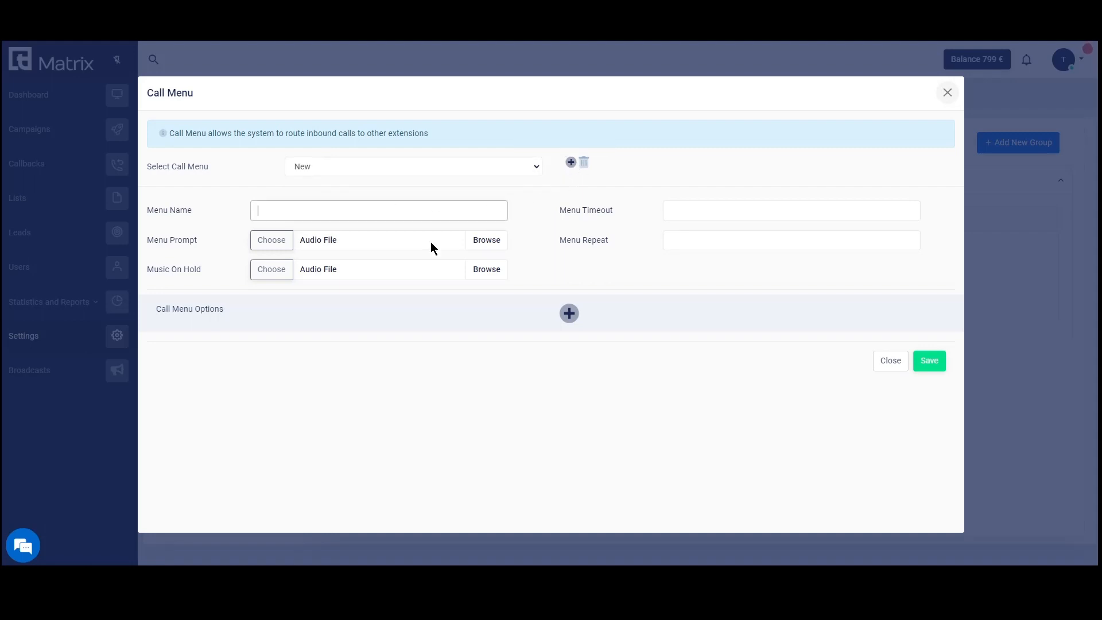
left_click(569, 314)
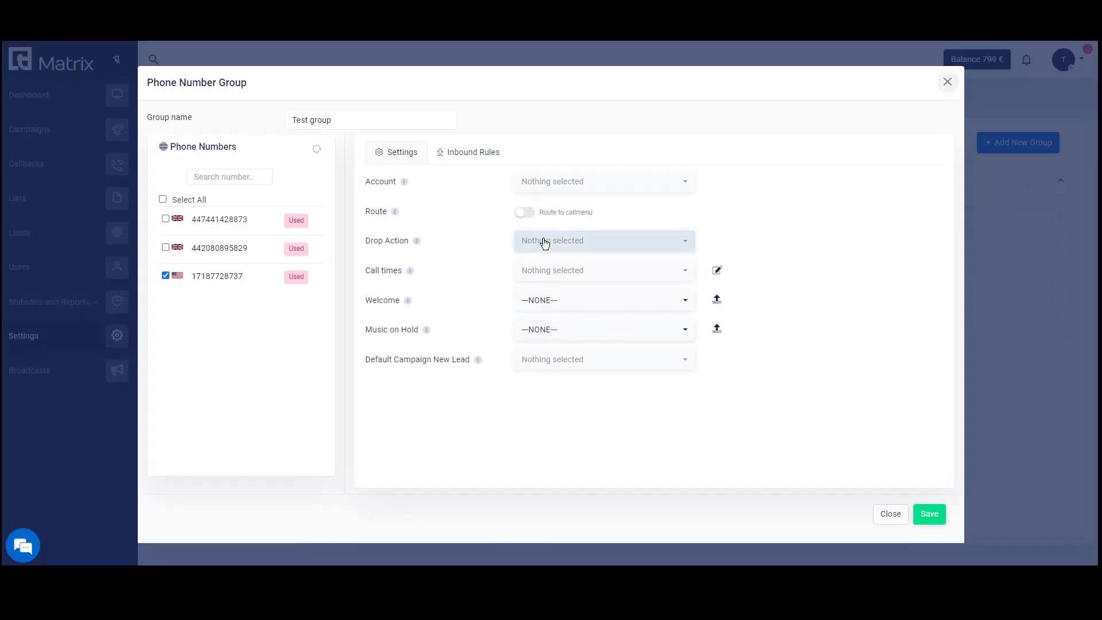
Review the group's Drop Action, Call times, Welcome message and Music on Hold options without changes.
left_click(547, 241)
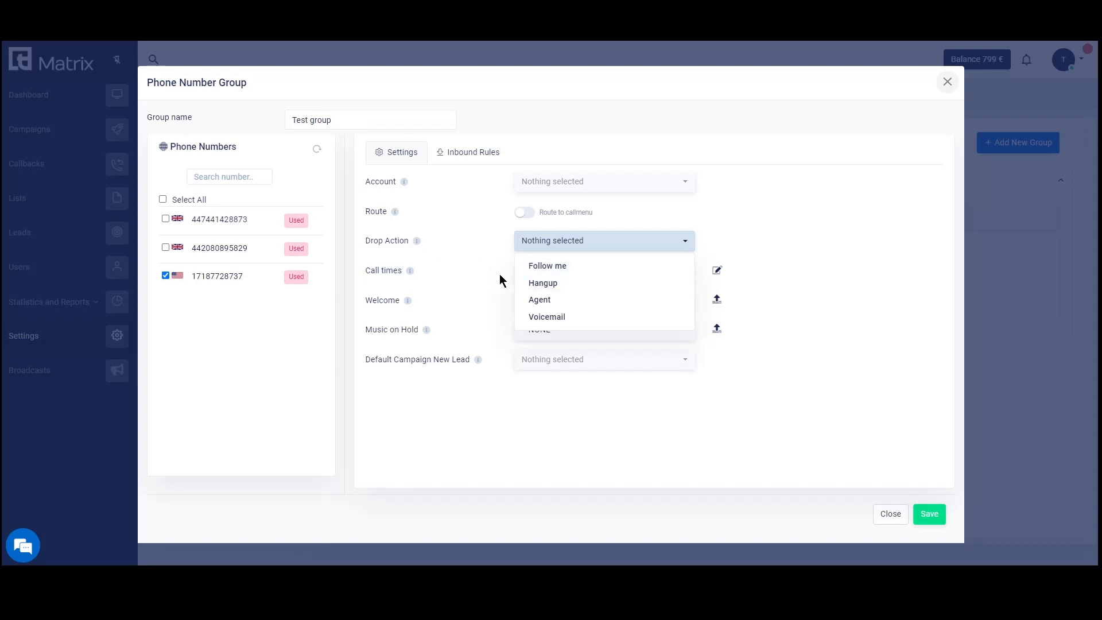
left_click(717, 272)
left_click(717, 273)
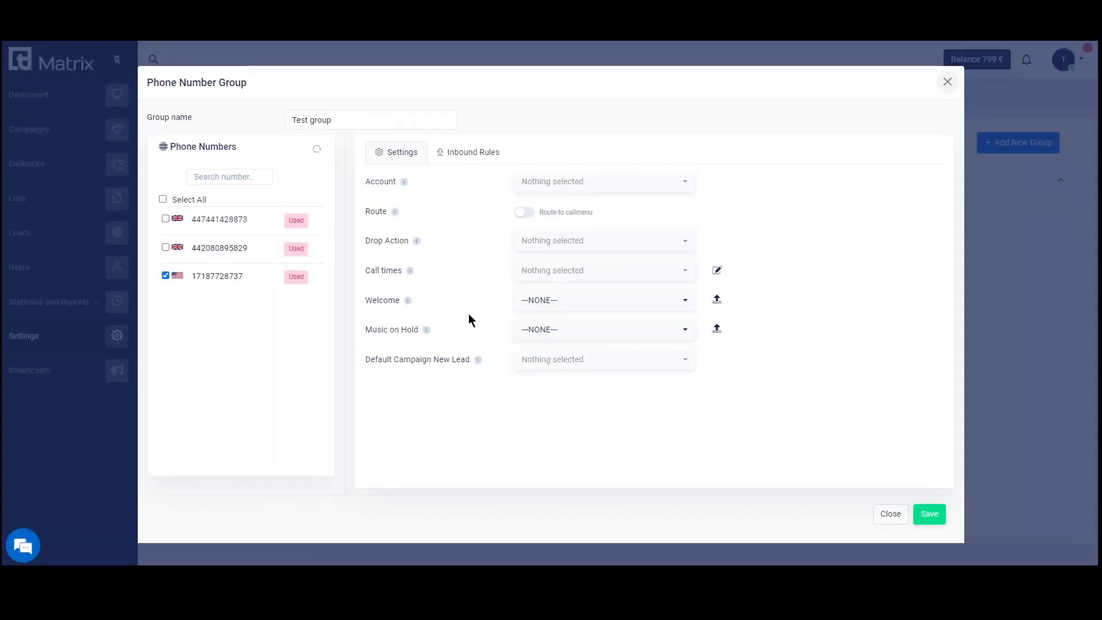
left_click(553, 302)
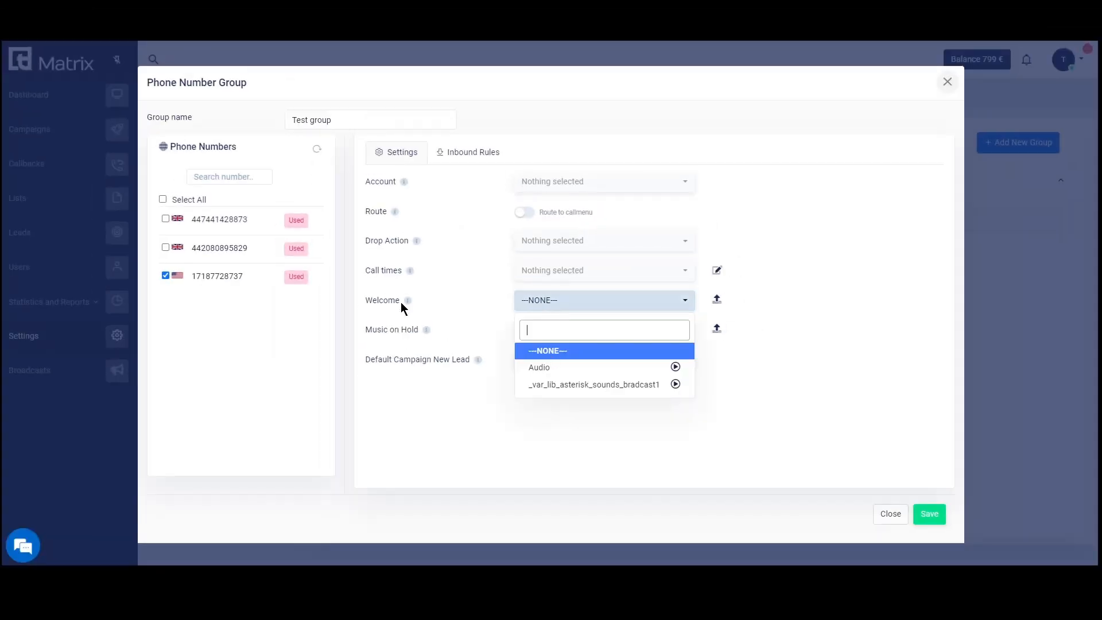
left_click(499, 332)
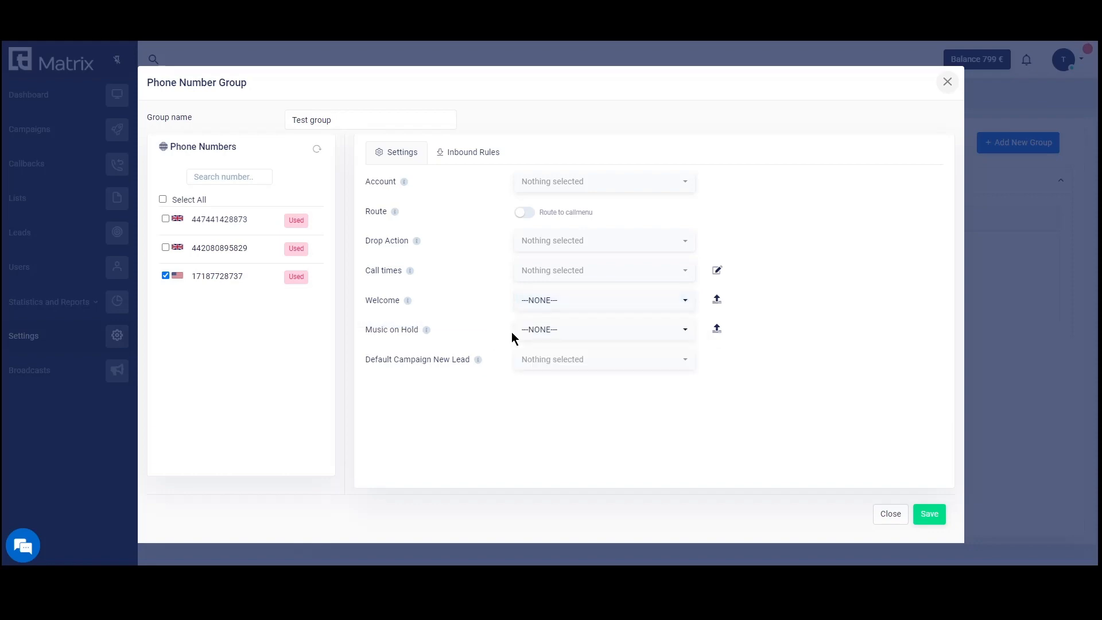
Add an inbound rule calling the last contacted agent with any status, waiting 20 seconds.
left_click(543, 330)
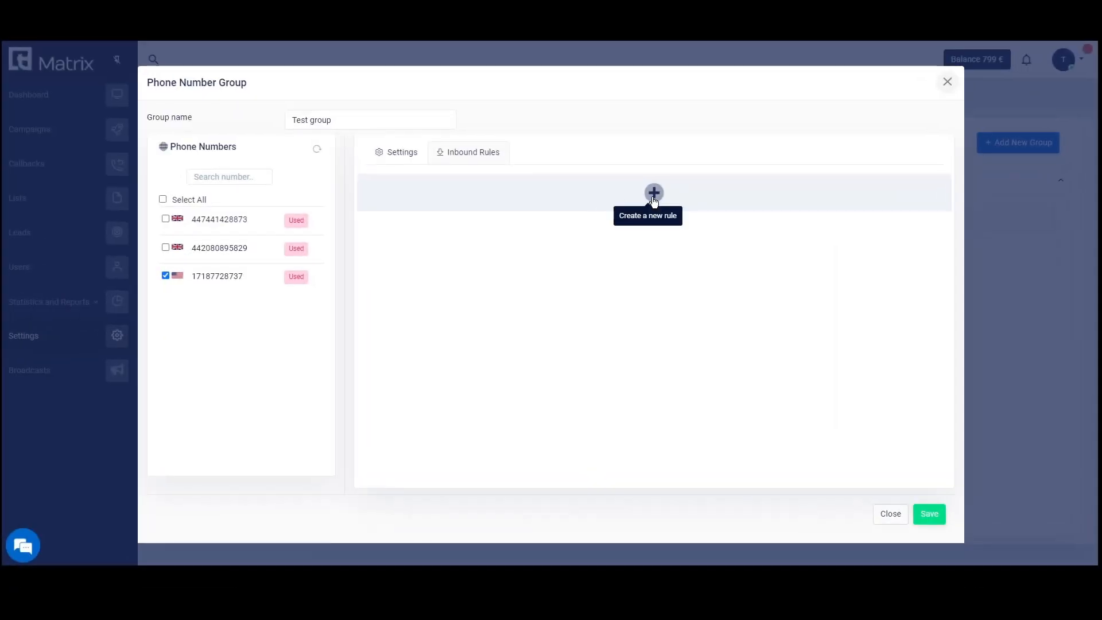
left_click(654, 194)
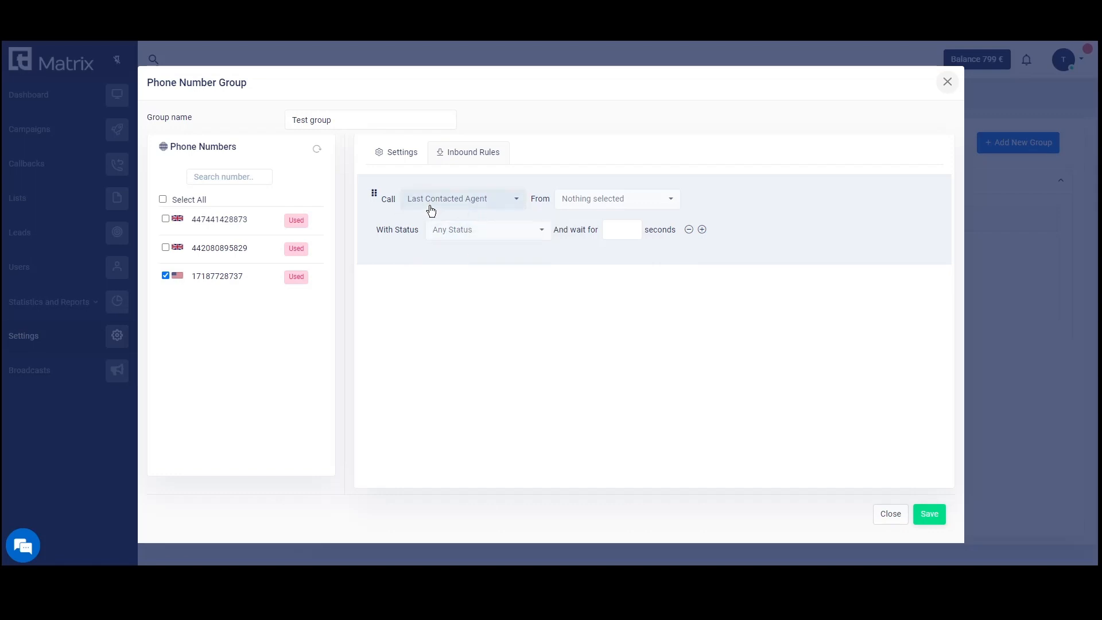
left_click(492, 202)
left_click(629, 232)
type("20")
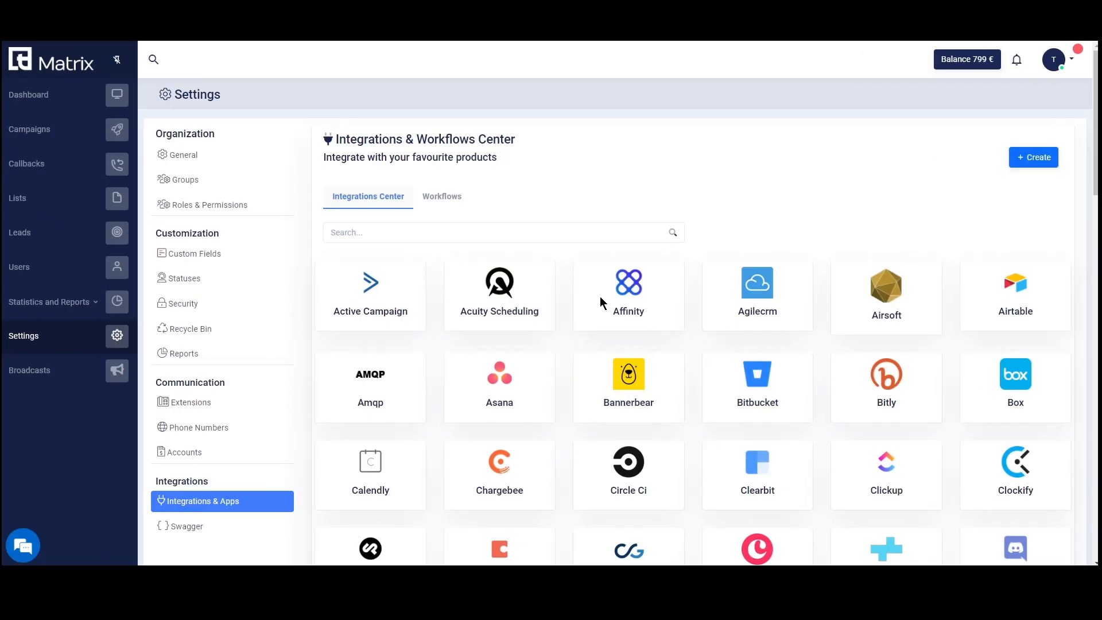
Browse the Integrations & Apps catalogue and switch the powerlink workflow to active.
scroll(602, 301, "down", 2)
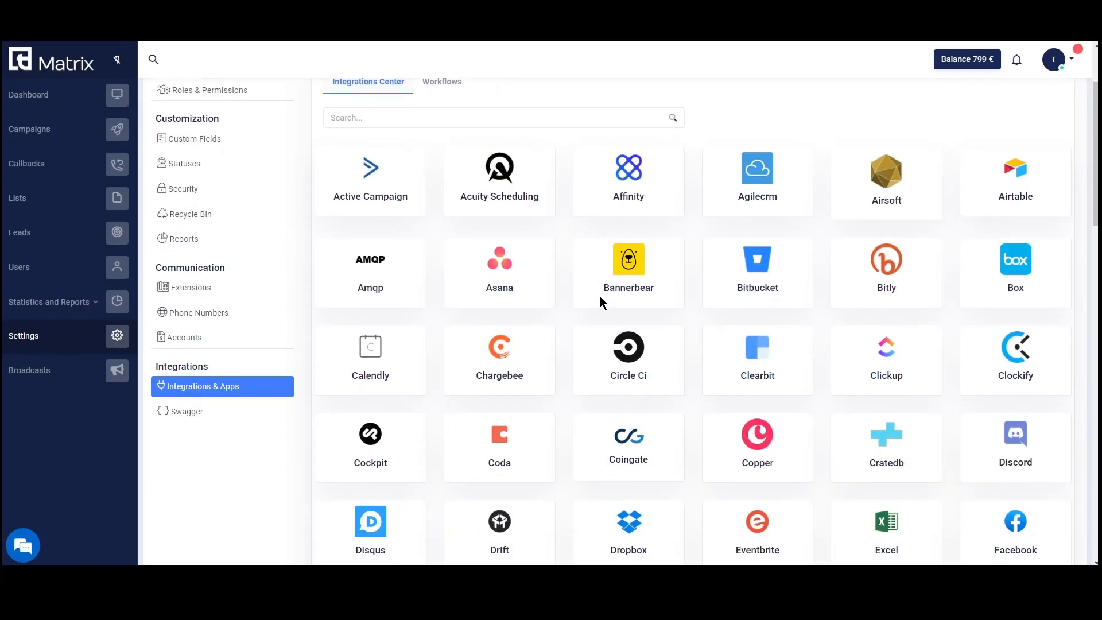
scroll(601, 303, "down", 10)
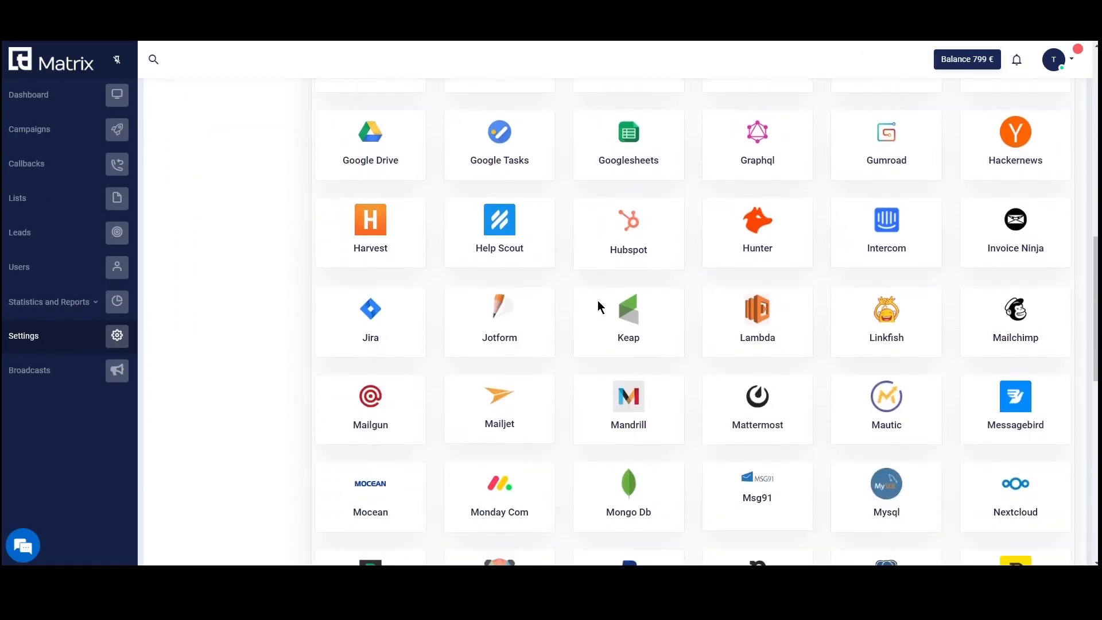
scroll(598, 300, "down", 3)
scroll(598, 301, "up", 13)
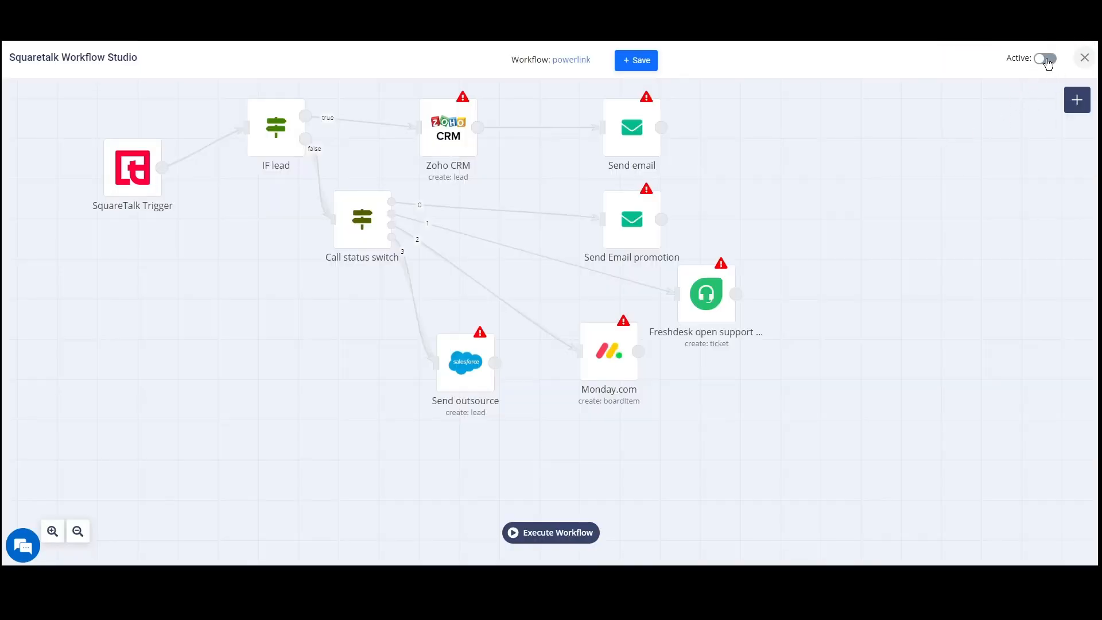
left_click(1046, 59)
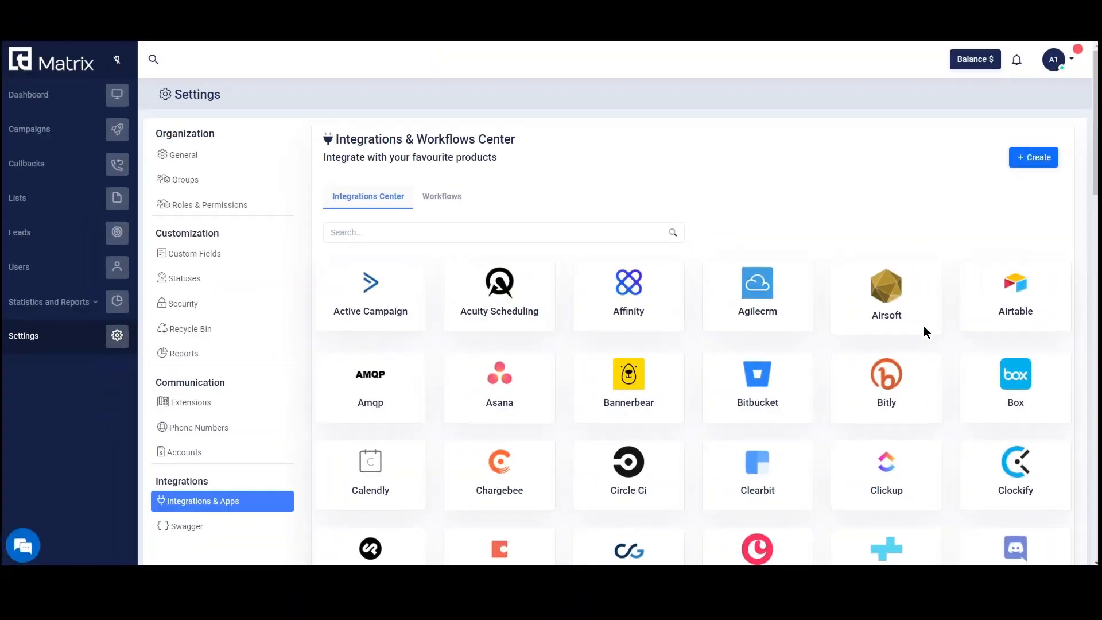
Create a new workflow named 'Test' and browse the node types available to add.
left_click(1044, 161)
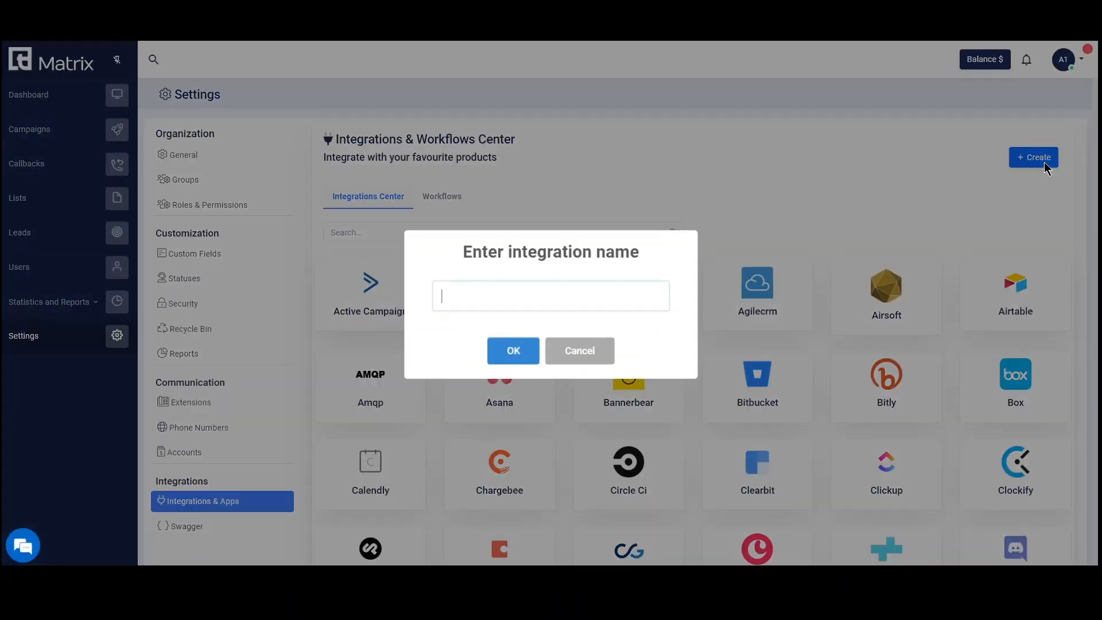
type("Test")
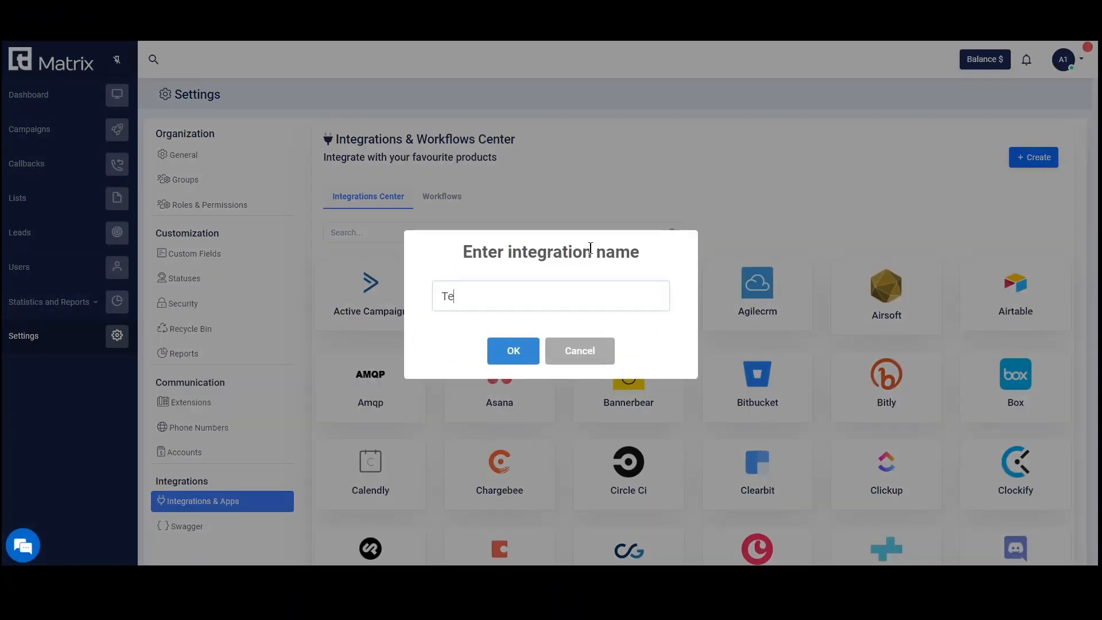
left_click(517, 357)
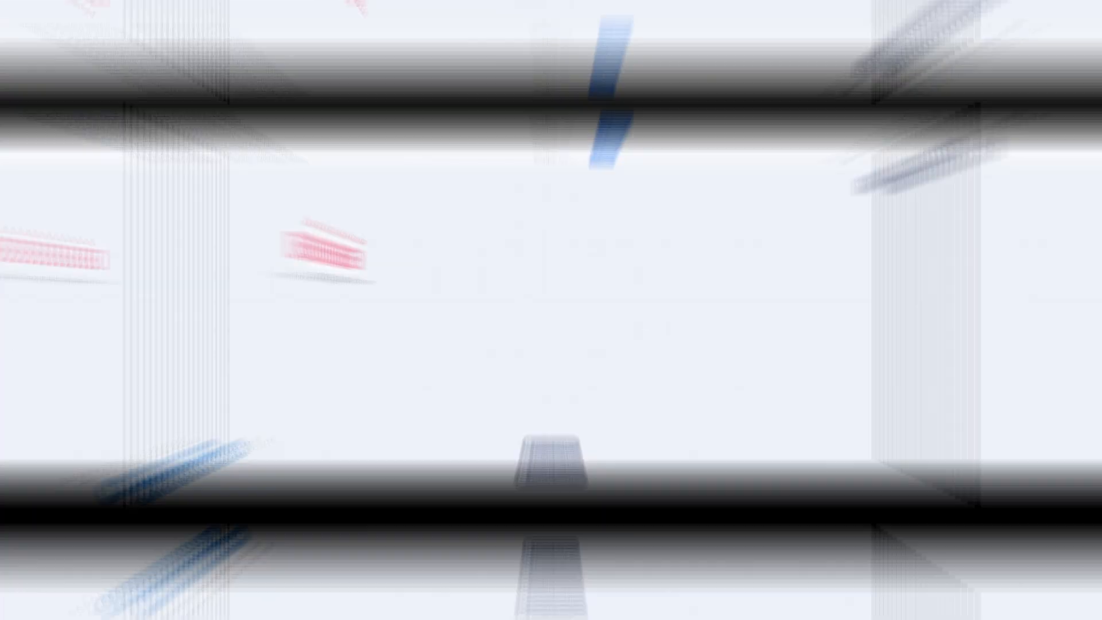
left_click(1072, 97)
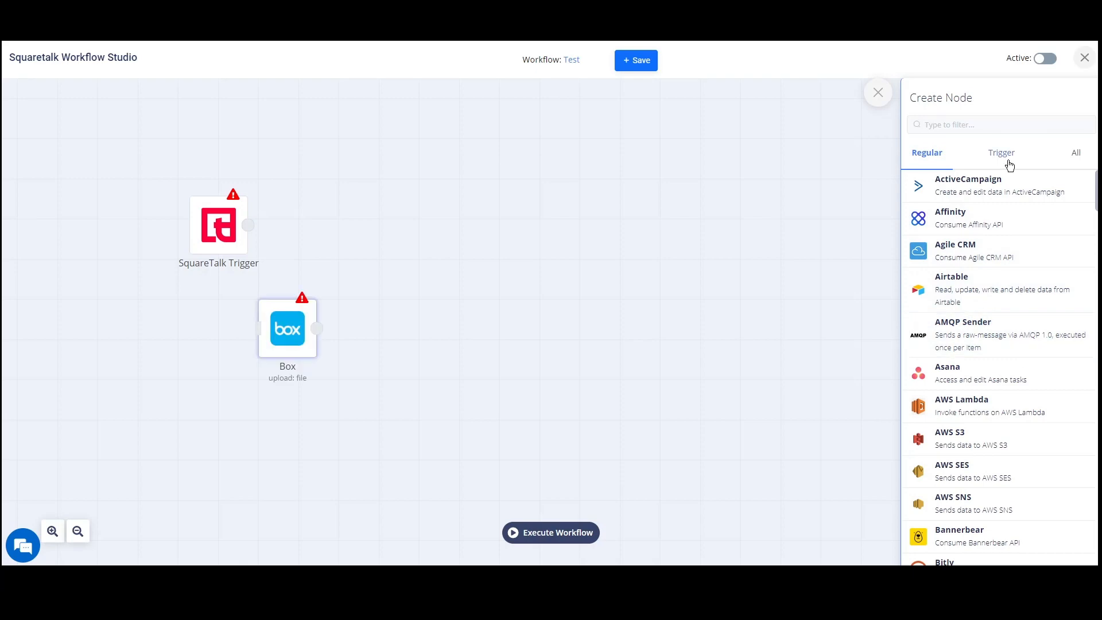
left_click(1003, 158)
scroll(999, 321, "down", 1)
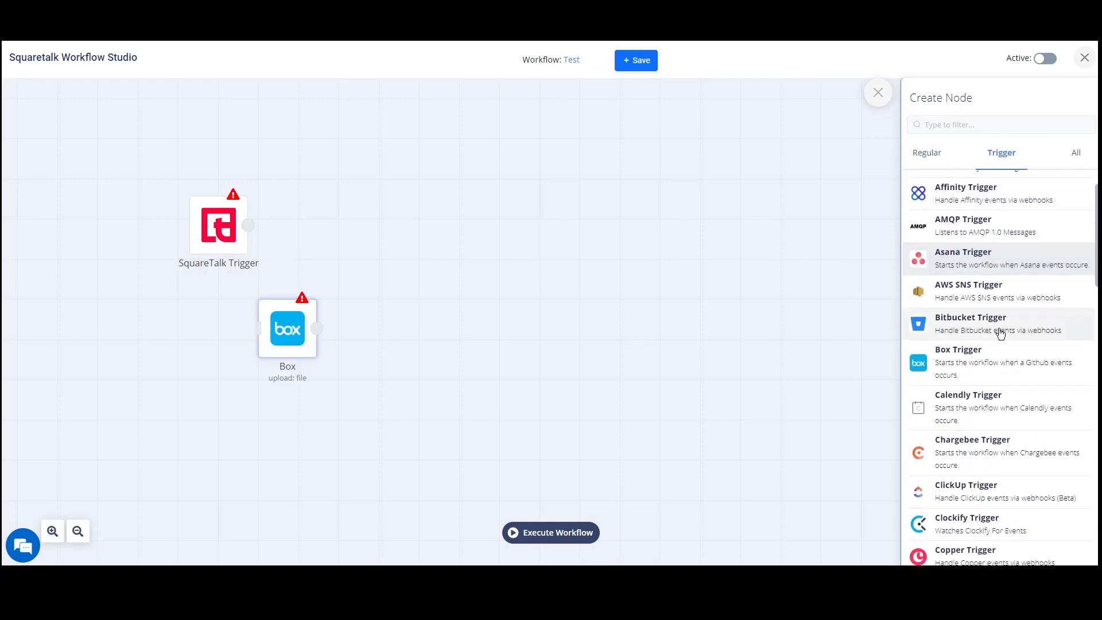
scroll(1000, 333, "down", 2)
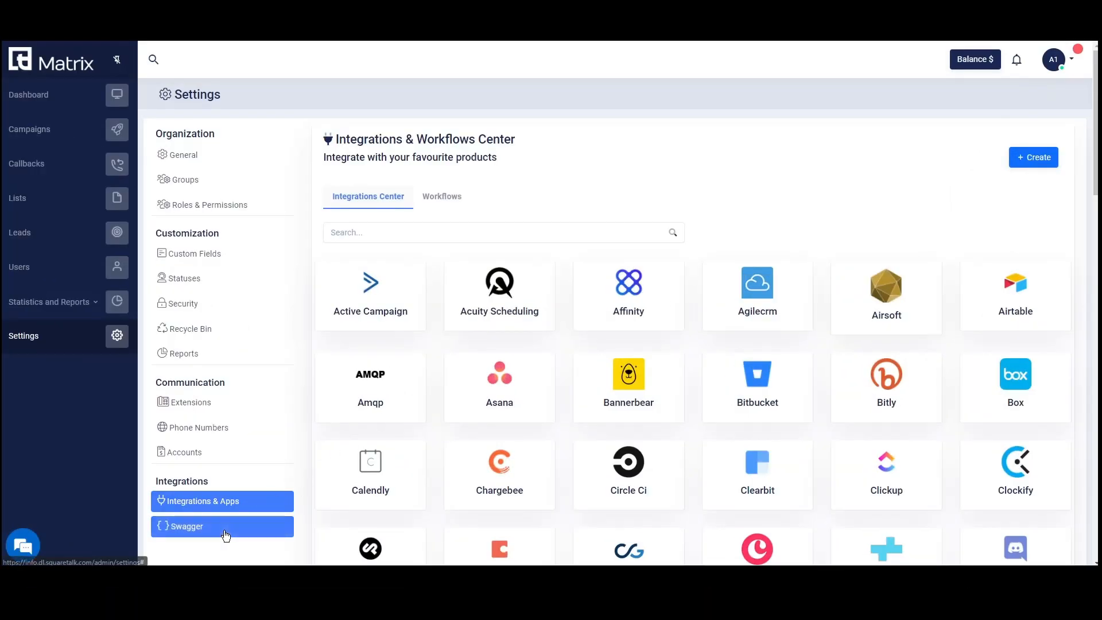
Open the Swagger API docs and scroll through the Squaretalk Dashboard API endpoint groups.
left_click(225, 534)
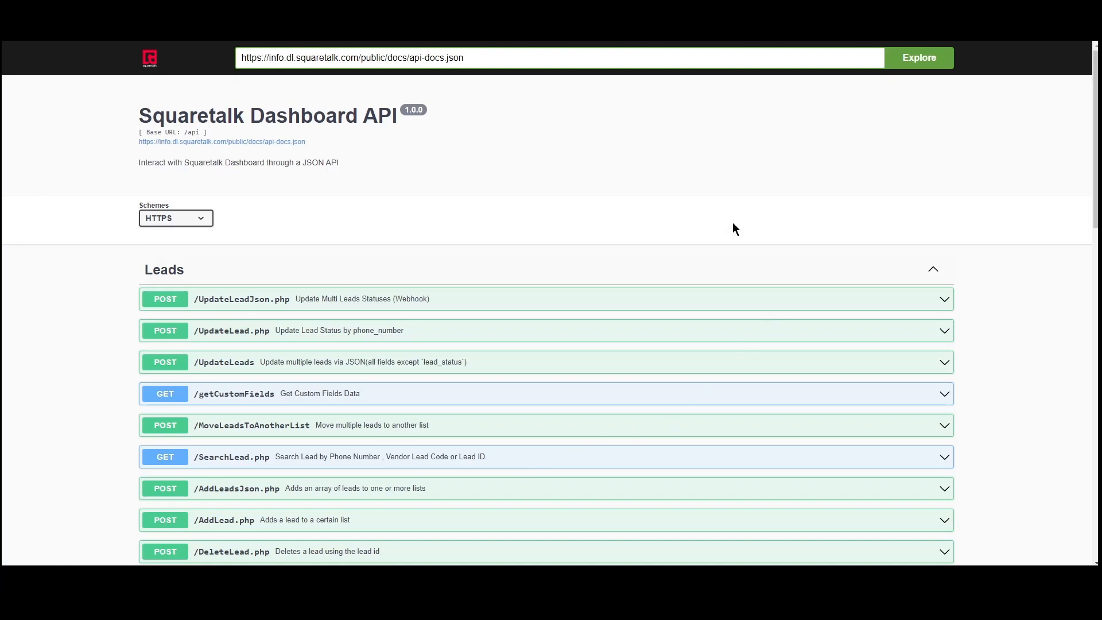
scroll(1024, 205, "down", 10)
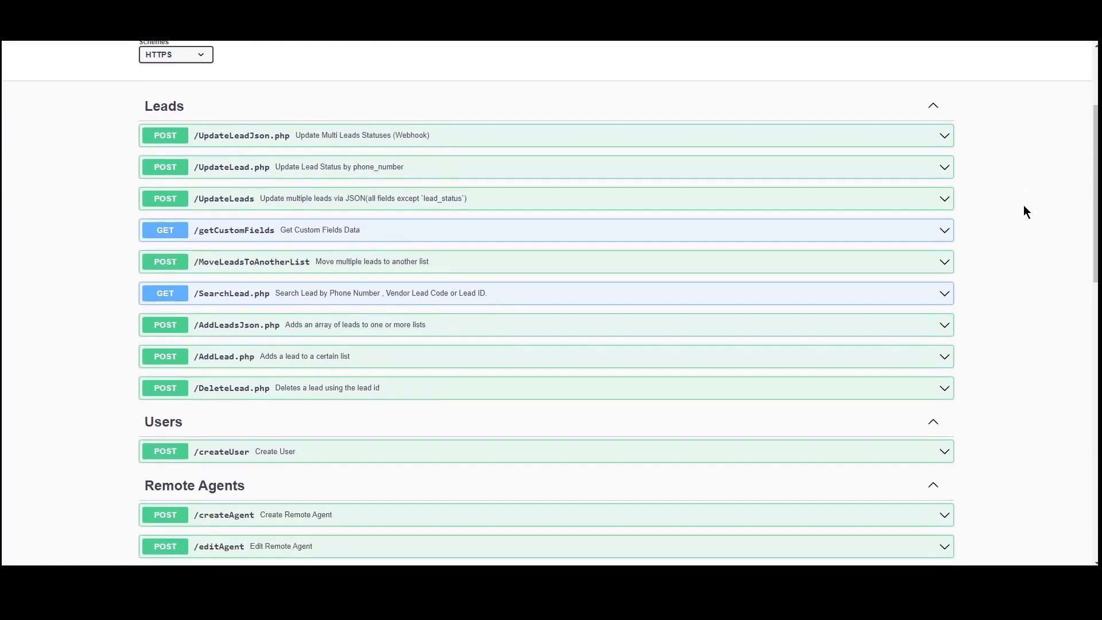
scroll(1027, 216, "down", 7)
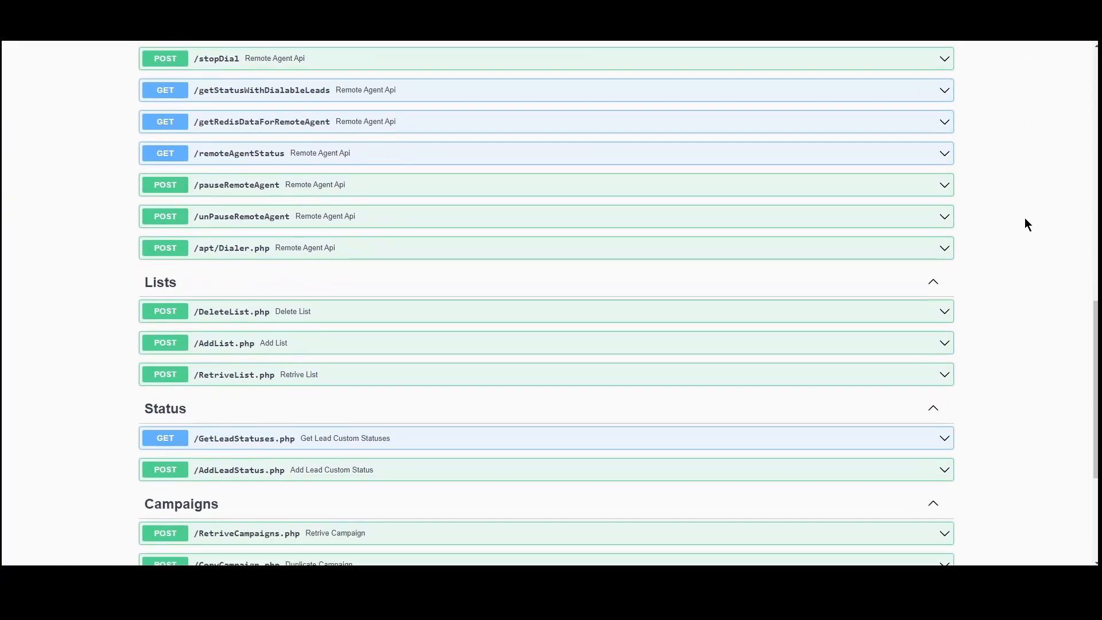